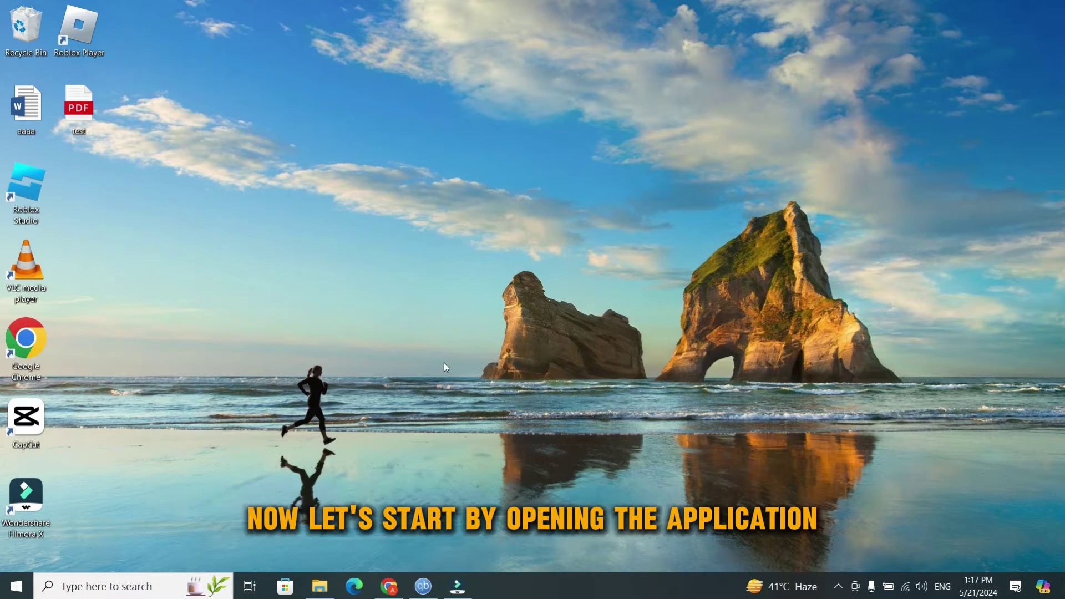
Bring qBittorrent to the front and open Tools > Options
{"action": "left_click", "coordinate": [423, 586]}
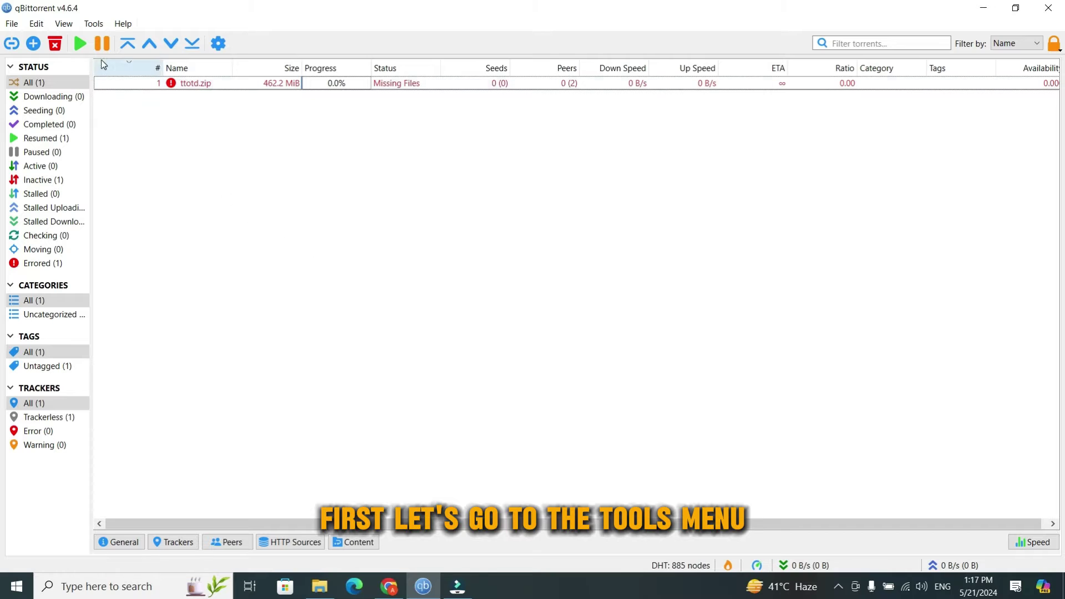
{"action": "left_click", "coordinate": [93, 24]}
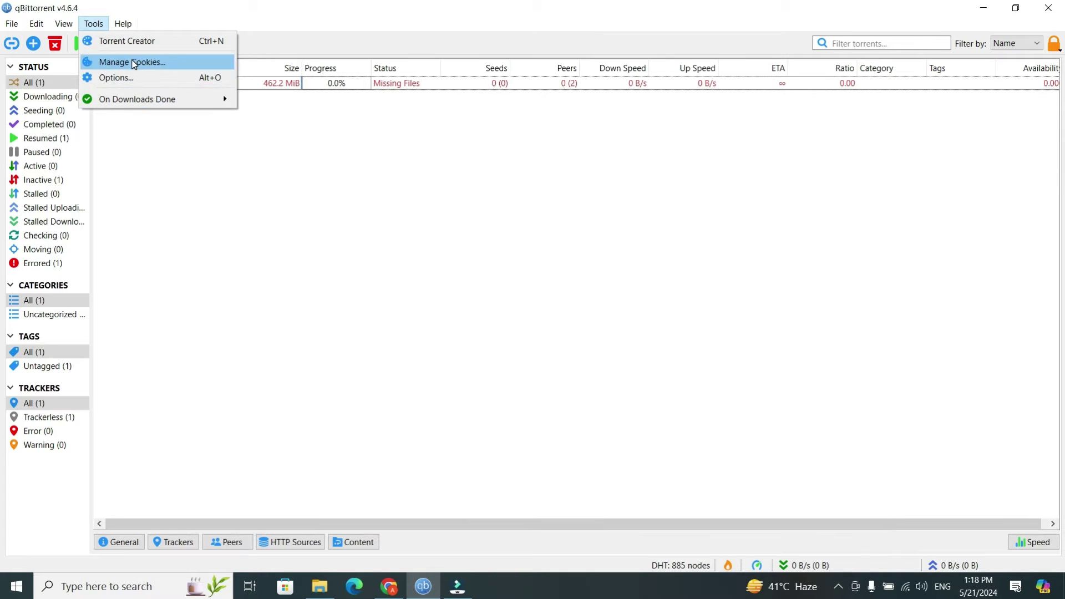
{"action": "left_click", "coordinate": [102, 77]}
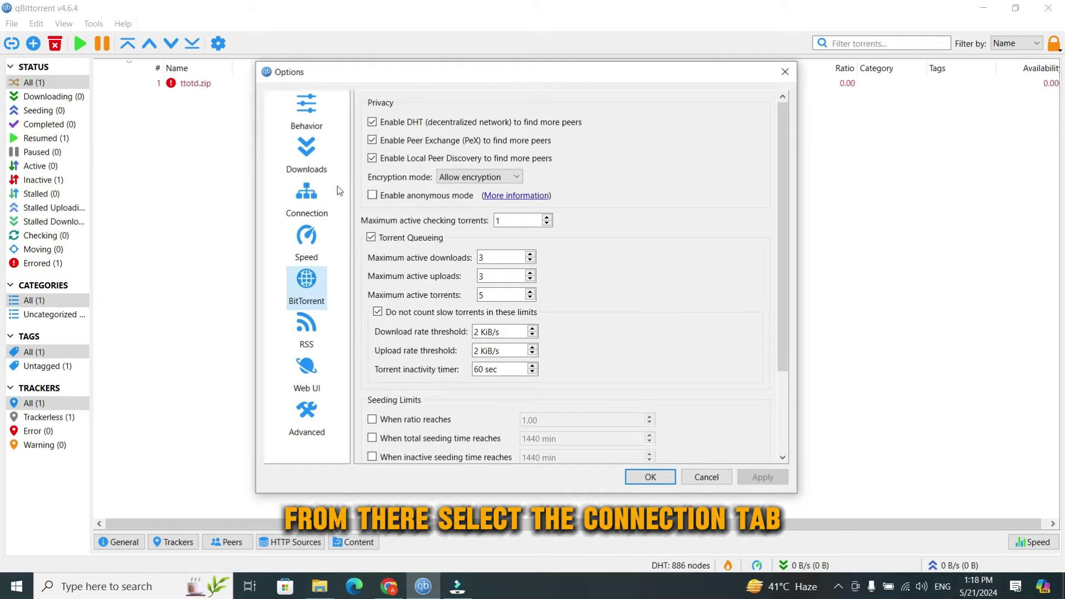
Show the Connection page and keep TCP and µTP as the peer connection protocol
{"action": "left_click", "coordinate": [311, 204]}
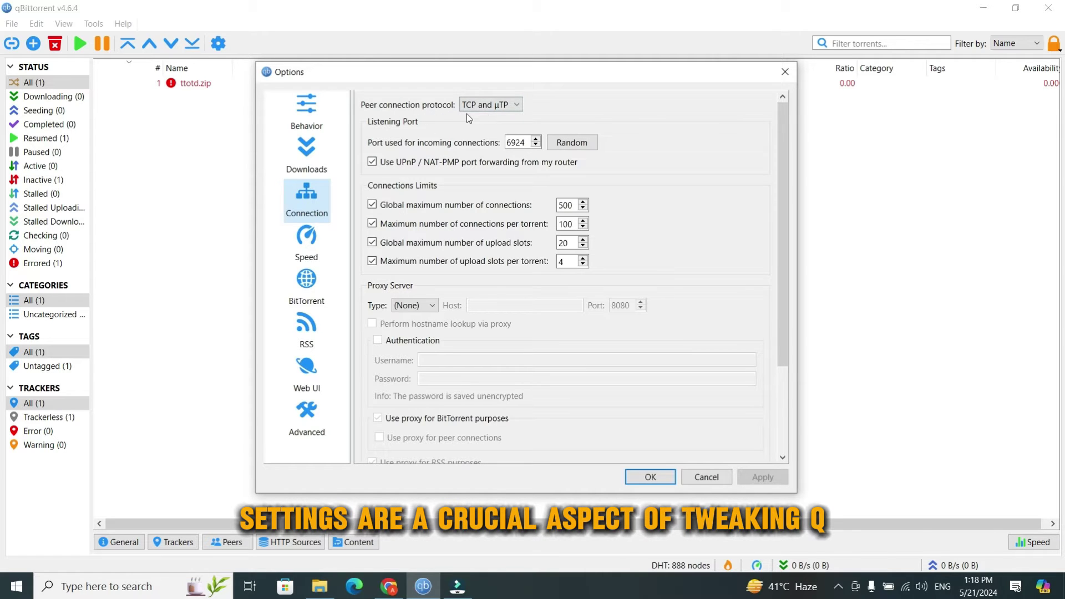
{"action": "left_click", "coordinate": [485, 106]}
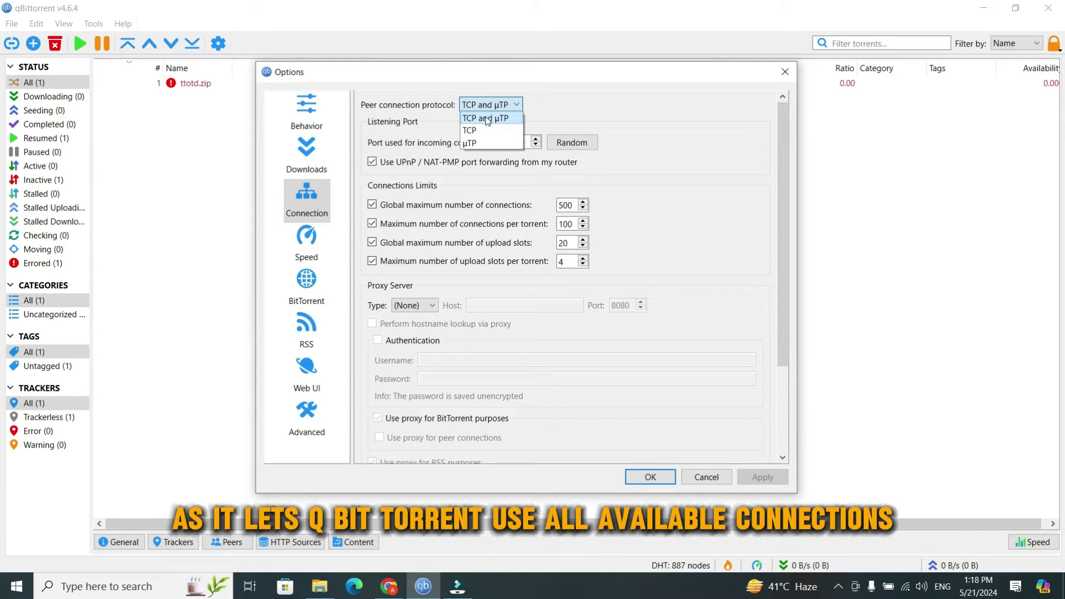
{"action": "left_click", "coordinate": [488, 120]}
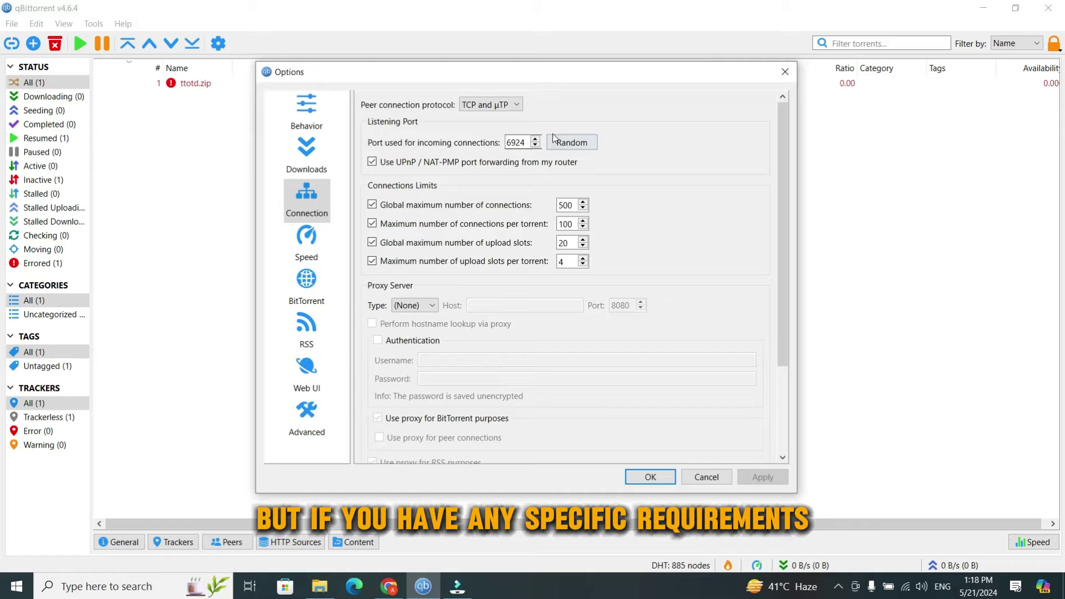
Randomize the listening port until it reads 63347
{"action": "left_click", "coordinate": [564, 142]}
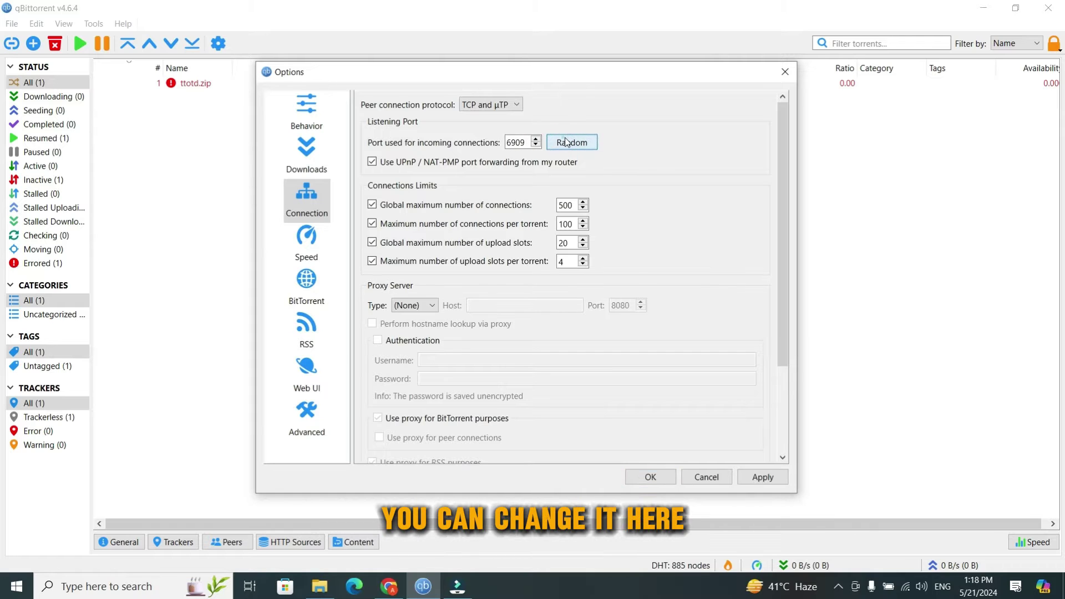
{"action": "left_click", "coordinate": [565, 142]}
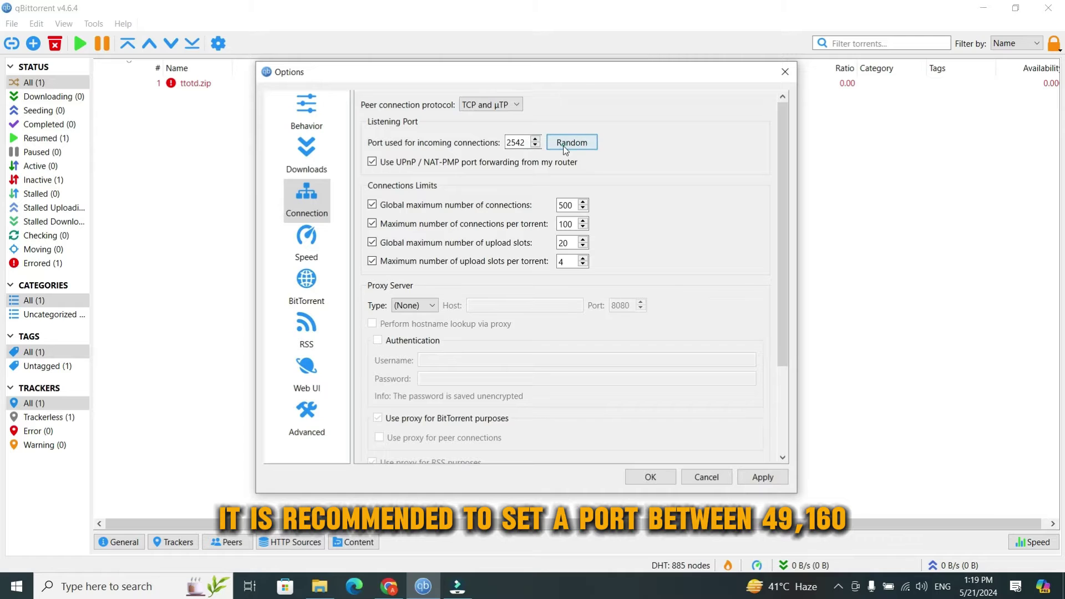
{"action": "left_click", "coordinate": [564, 145]}
{"action": "left_click", "coordinate": [568, 144]}
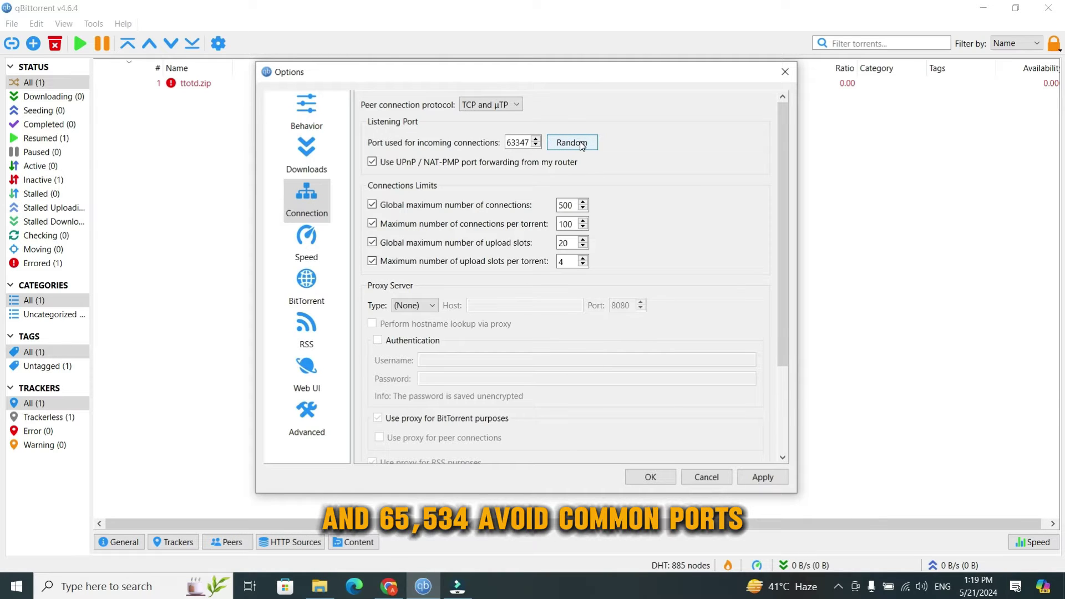
{"action": "double_click", "coordinate": [524, 141]}
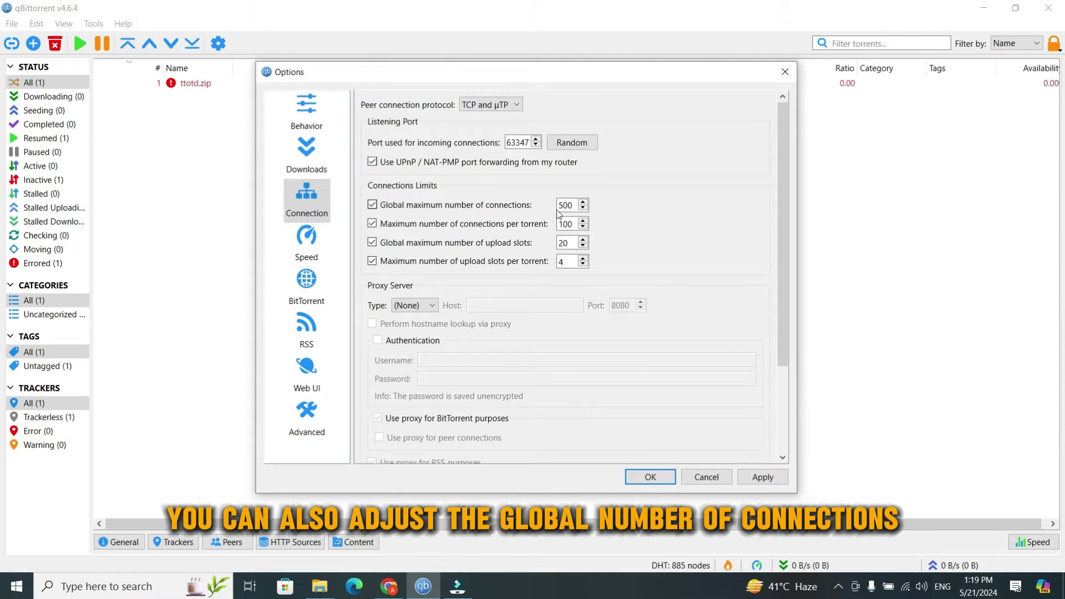
{"action": "double_click", "coordinate": [565, 205]}
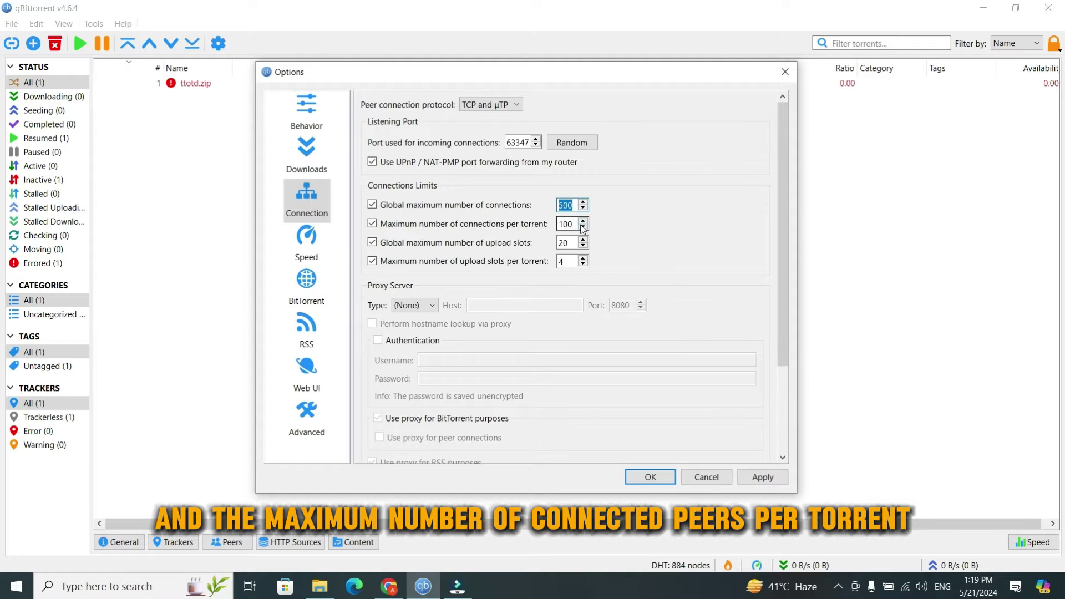
{"action": "double_click", "coordinate": [558, 224]}
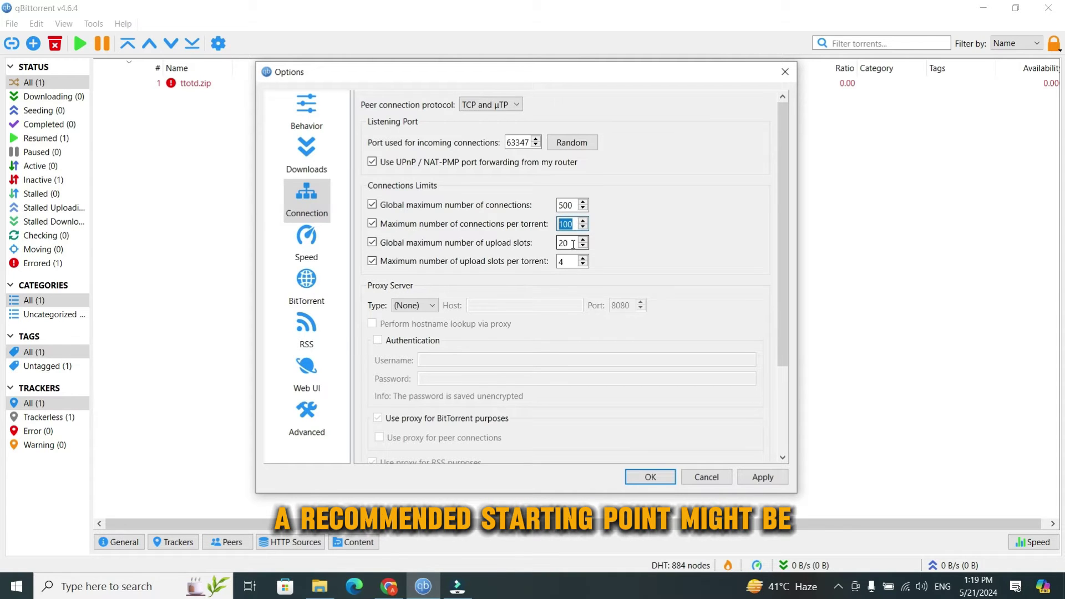
{"action": "left_click", "coordinate": [563, 224]}
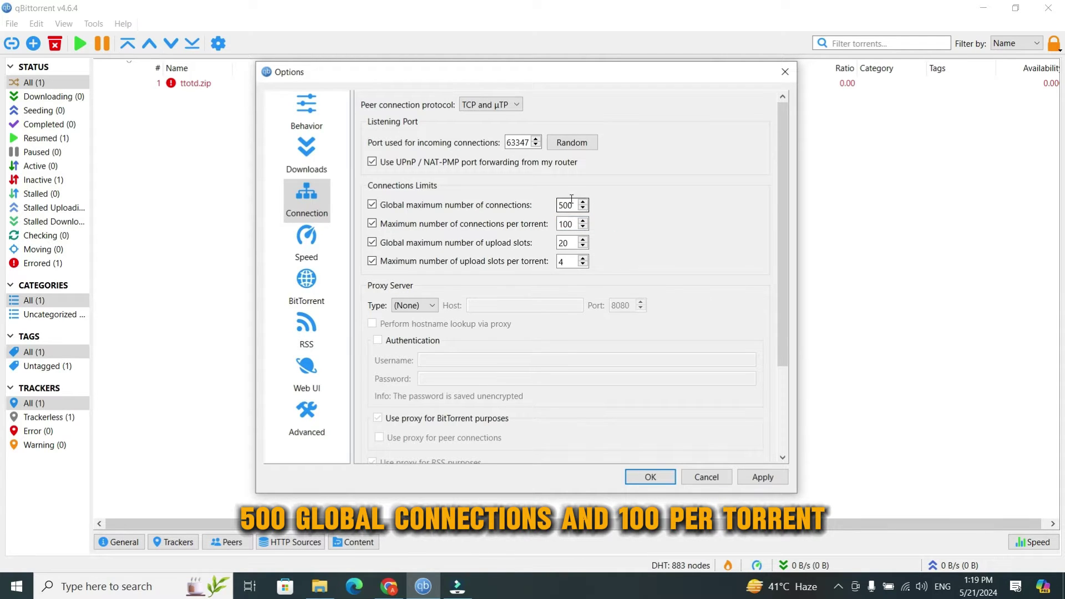
{"action": "double_click", "coordinate": [565, 223]}
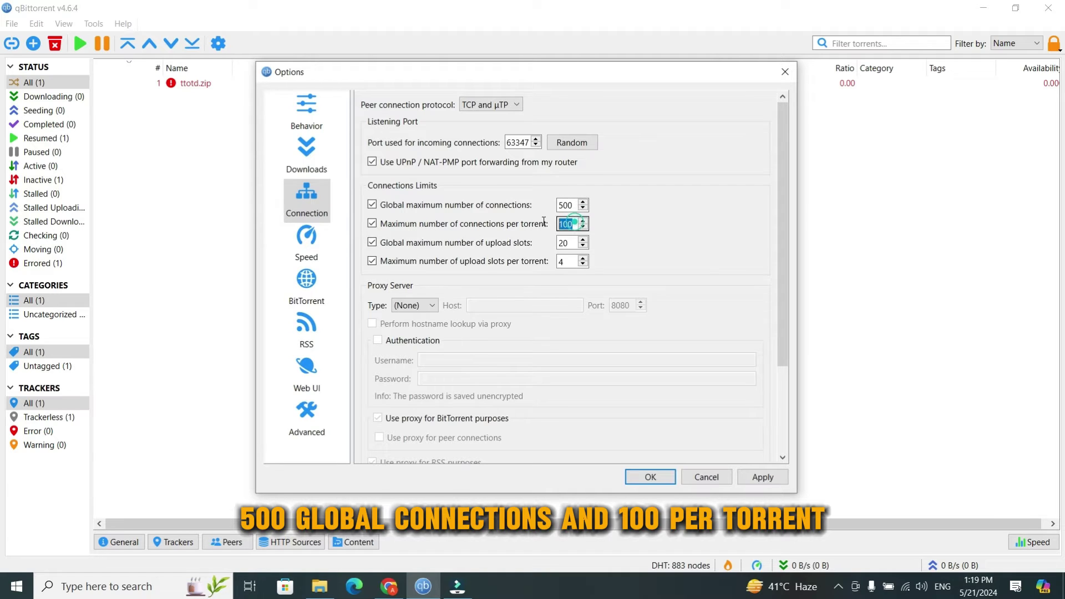
{"action": "left_click", "coordinate": [621, 219]}
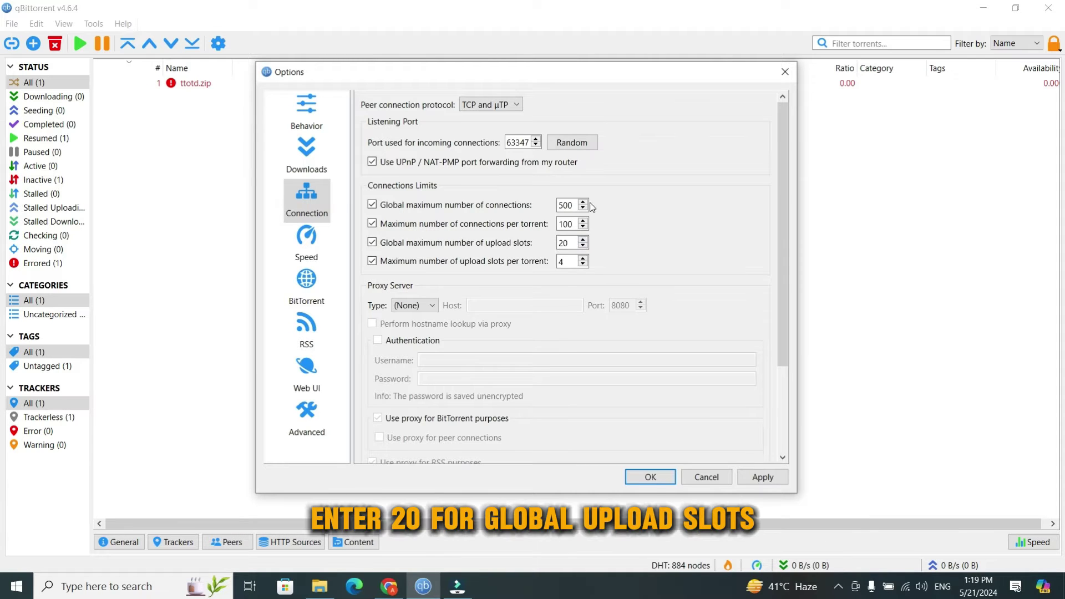
{"action": "double_click", "coordinate": [572, 239]}
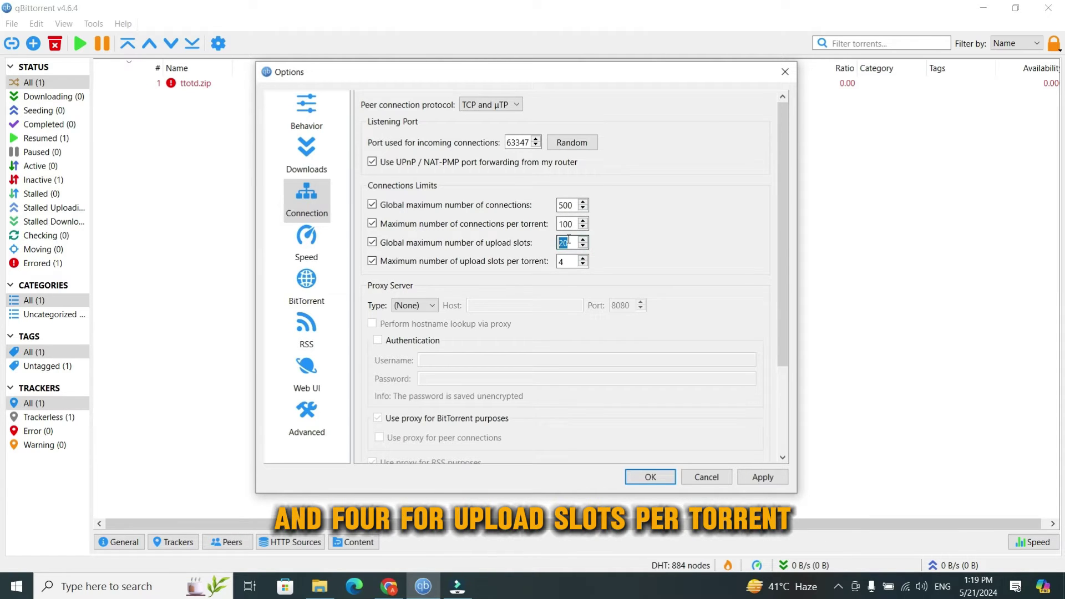
{"action": "double_click", "coordinate": [563, 261]}
{"action": "left_click", "coordinate": [668, 229]}
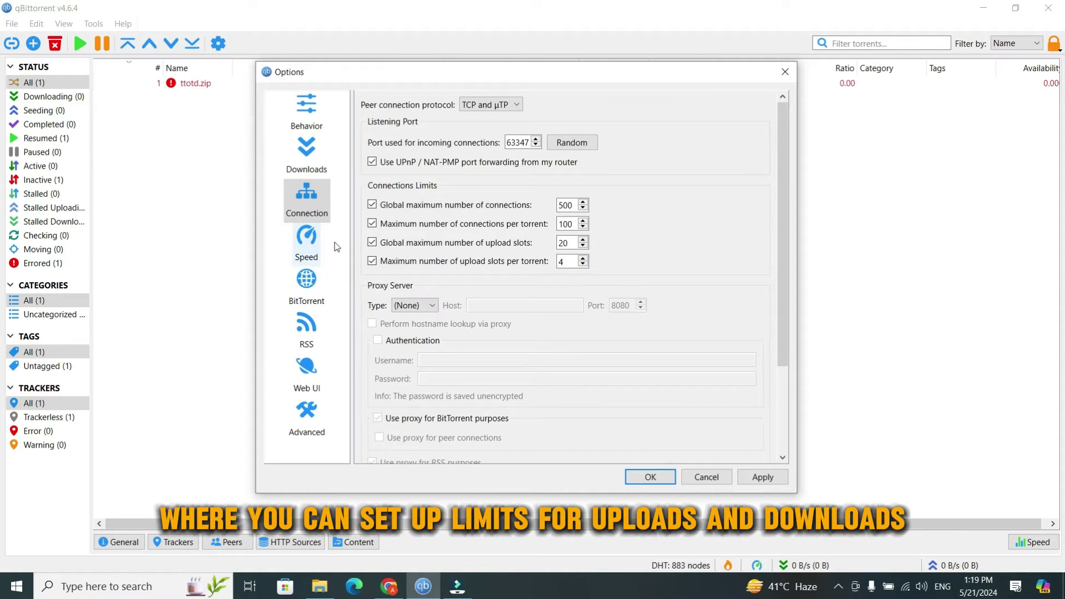
{"action": "left_click", "coordinate": [307, 243]}
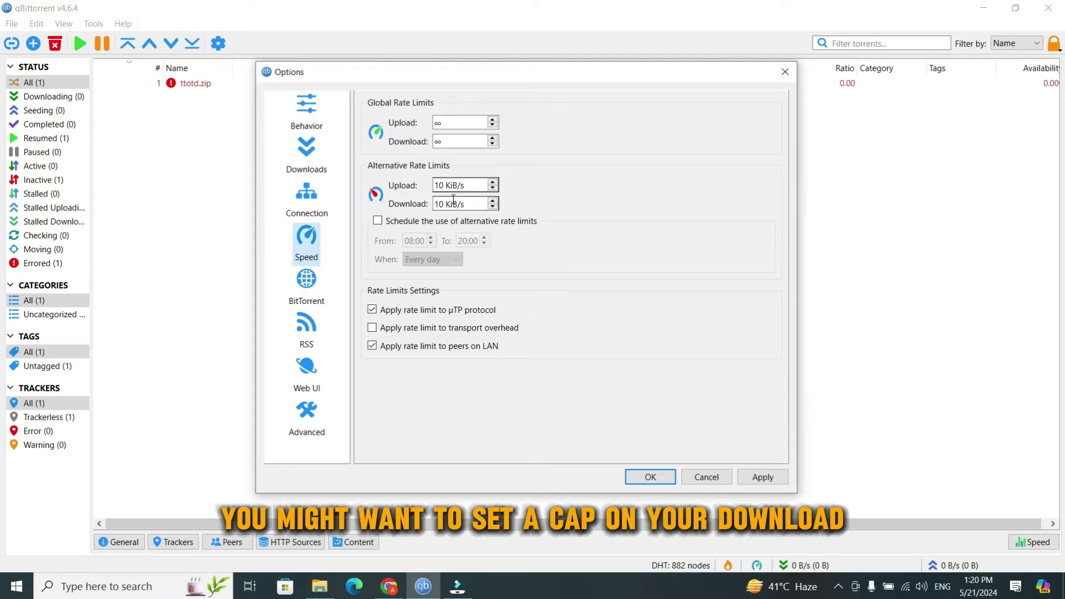
{"action": "left_click", "coordinate": [492, 189]}
{"action": "left_click", "coordinate": [493, 189]}
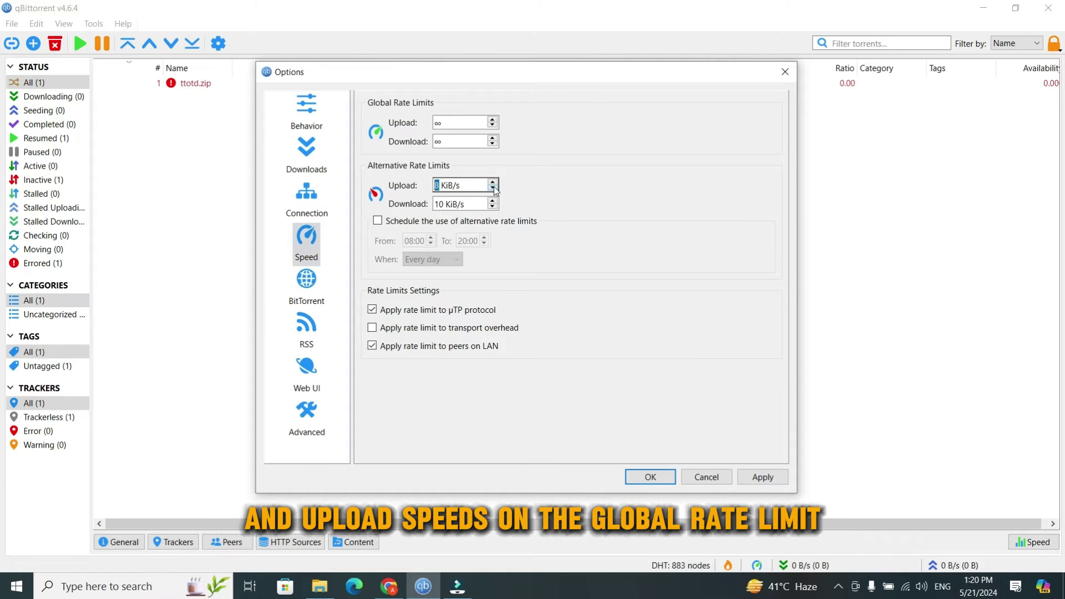
{"action": "left_click", "coordinate": [492, 189]}
{"action": "left_click", "coordinate": [492, 189]}
{"action": "left_click", "coordinate": [492, 189]}
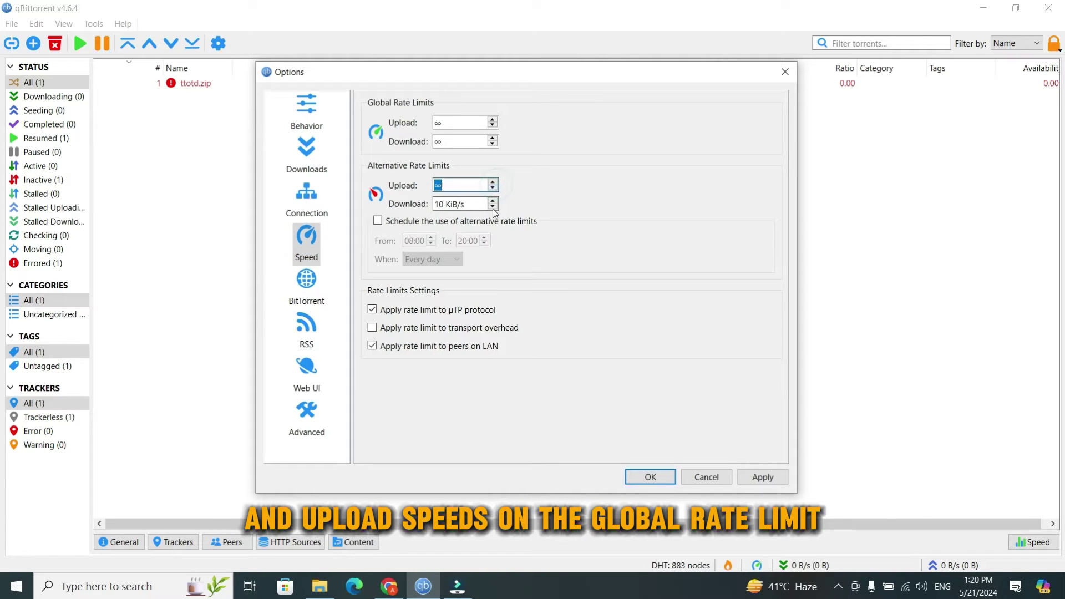
{"action": "left_click", "coordinate": [493, 207]}
{"action": "left_click", "coordinate": [493, 207]}
{"action": "left_click", "coordinate": [492, 208]}
{"action": "left_click", "coordinate": [493, 208]}
{"action": "left_click", "coordinate": [493, 207]}
{"action": "left_click", "coordinate": [492, 207]}
{"action": "left_click", "coordinate": [492, 208]}
{"action": "left_click", "coordinate": [492, 207]}
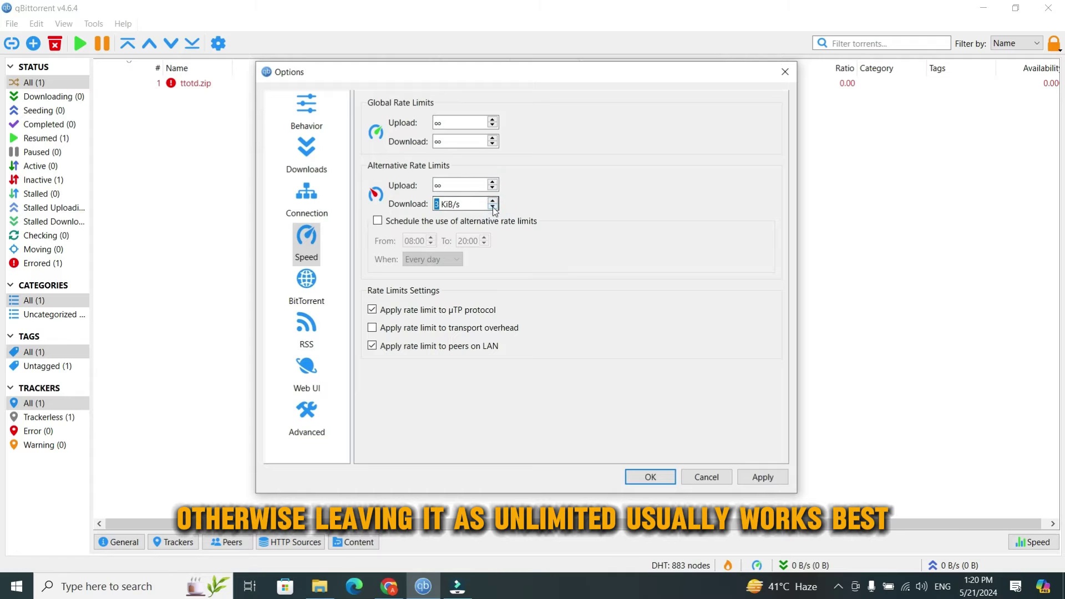
{"action": "left_click", "coordinate": [493, 208]}
{"action": "left_click", "coordinate": [492, 207]}
{"action": "left_click", "coordinate": [545, 180]}
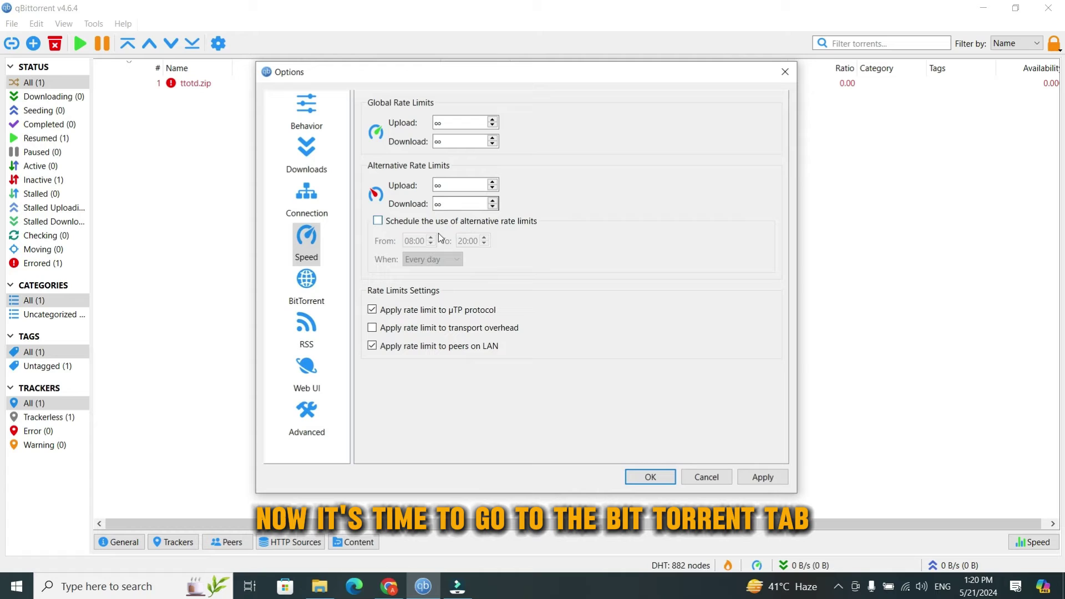
On the BitTorrent page, keep Torrent Queueing on with 3 downloads, 3 uploads and 5 active torrents
{"action": "left_click", "coordinate": [314, 275]}
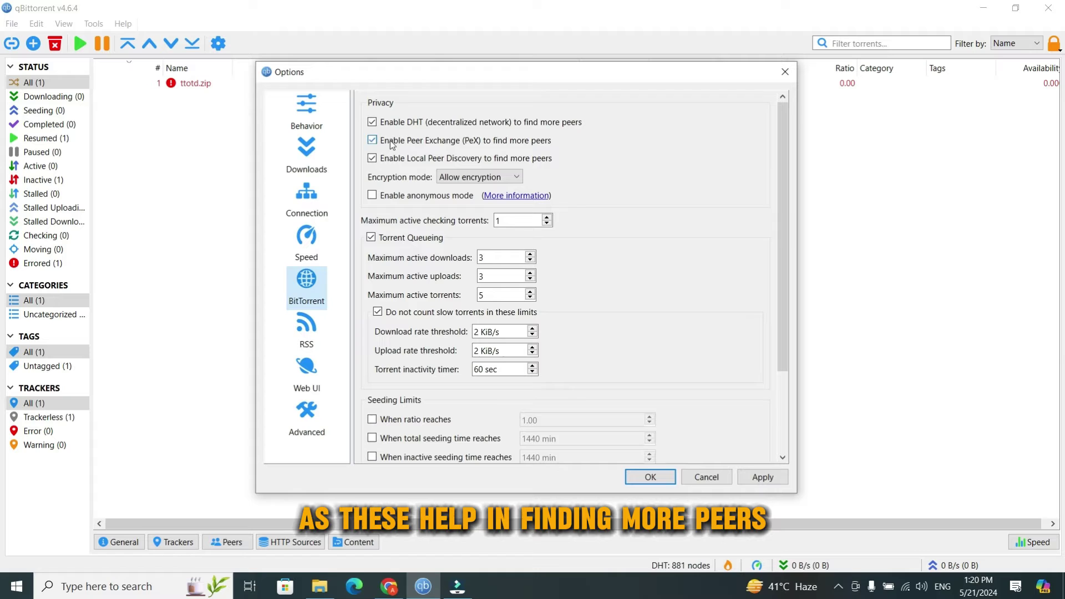
{"action": "left_click", "coordinate": [372, 238]}
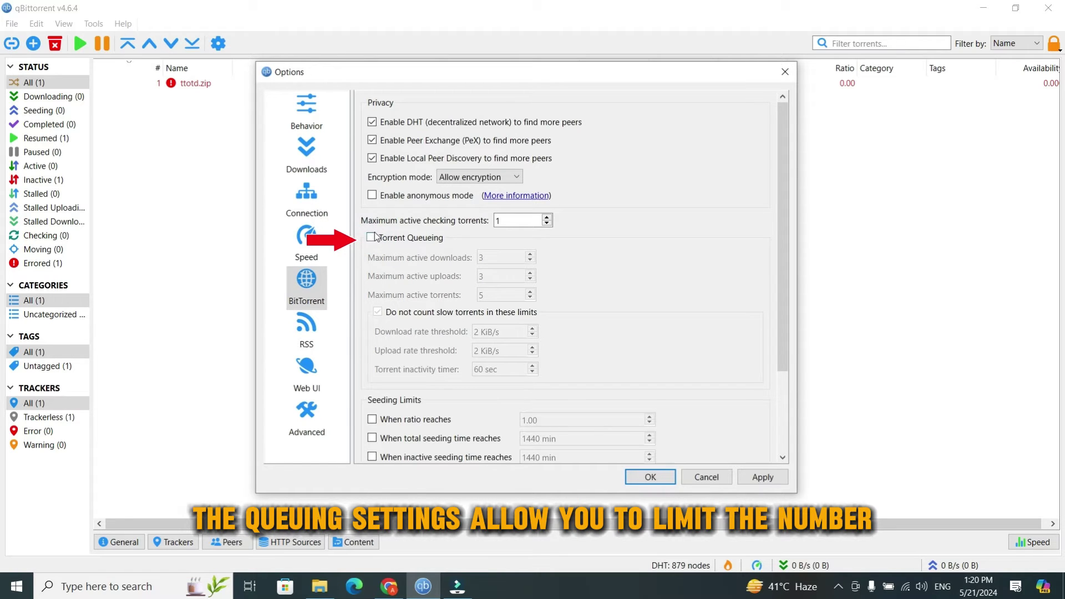
{"action": "left_click", "coordinate": [371, 237]}
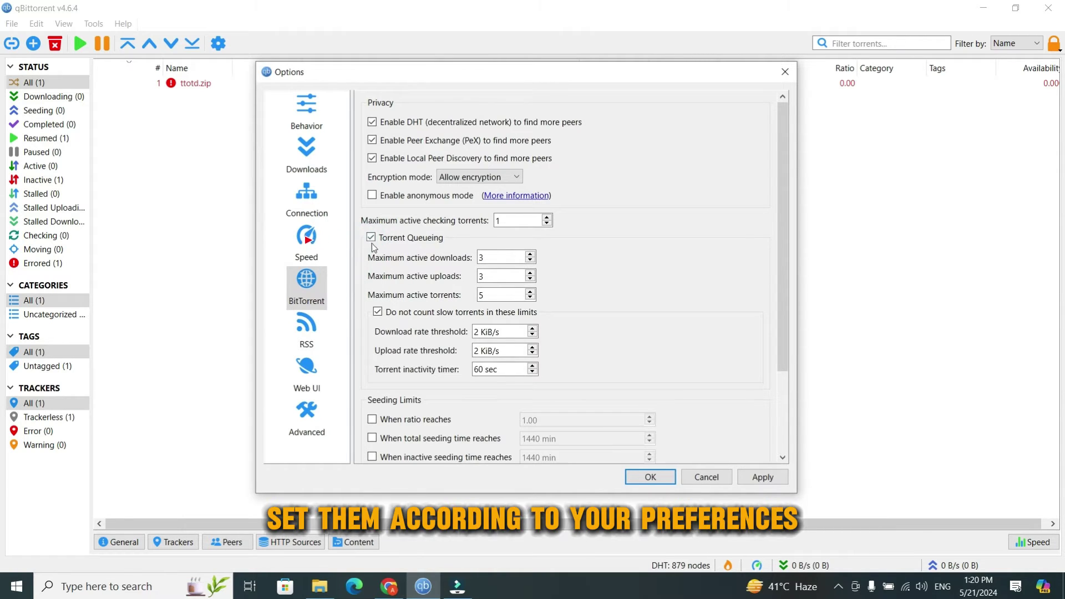
{"action": "left_click", "coordinate": [501, 255]}
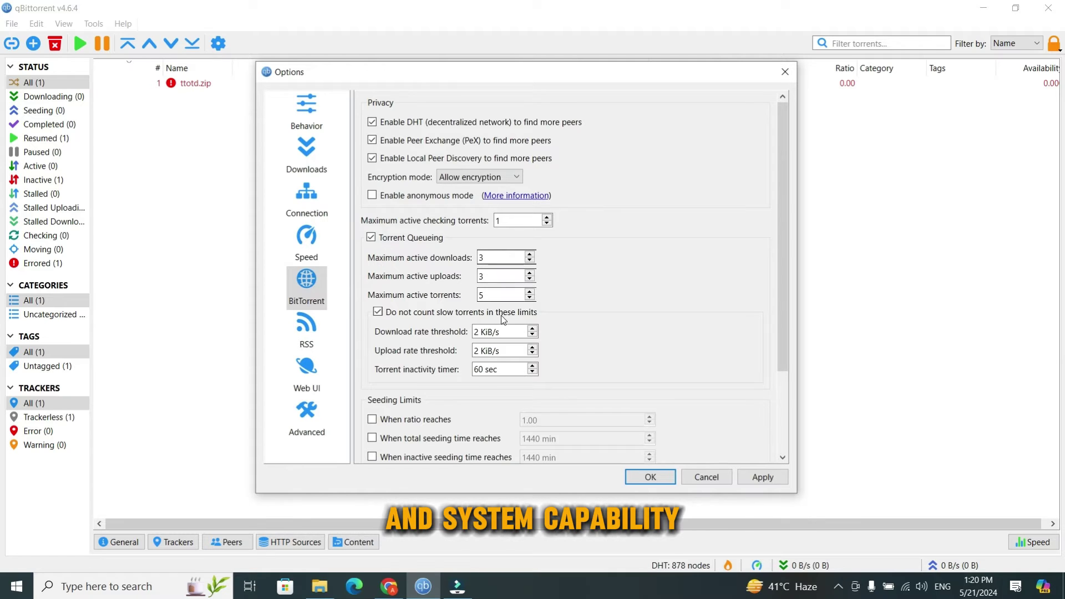
{"action": "key", "text": "Tab"}
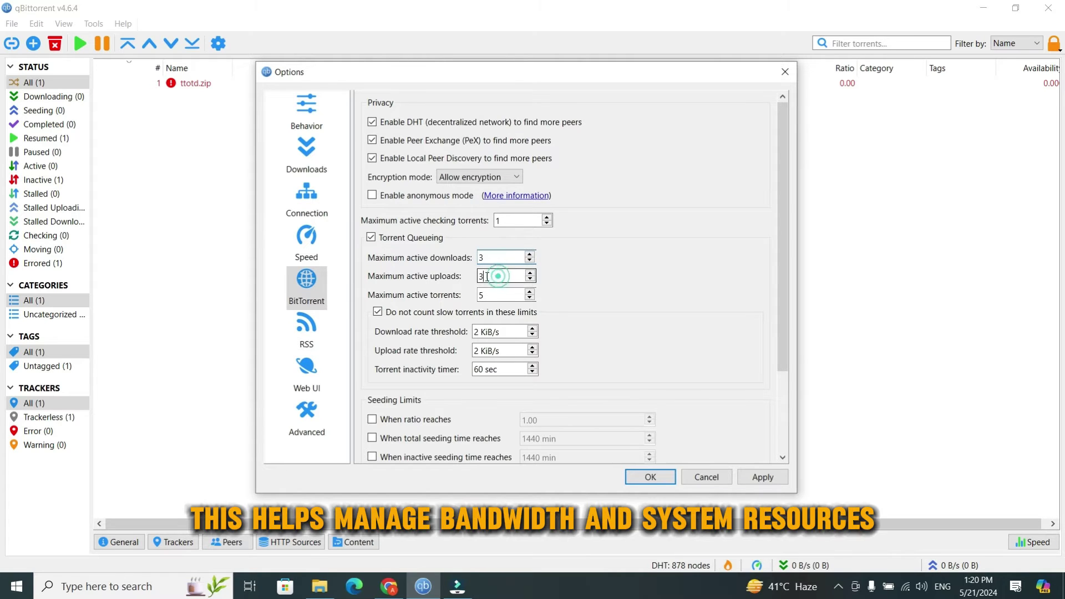
{"action": "key", "text": "Tab"}
{"action": "left_click", "coordinate": [441, 256]}
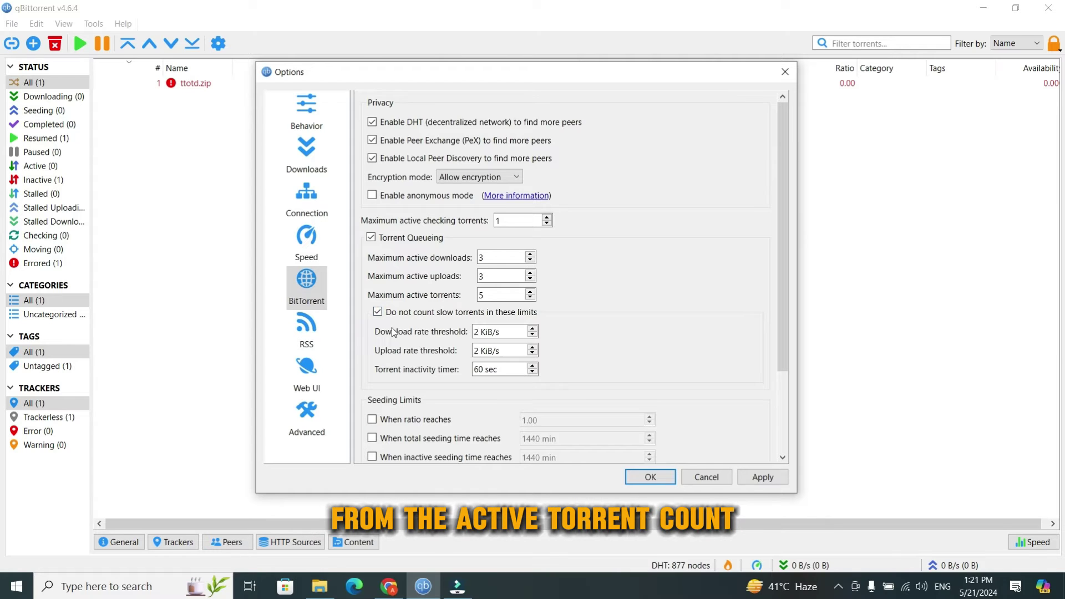
Keep slow torrents uncounted and set the slow-torrent rate thresholds to 10 KiB/s
{"action": "left_click", "coordinate": [378, 312]}
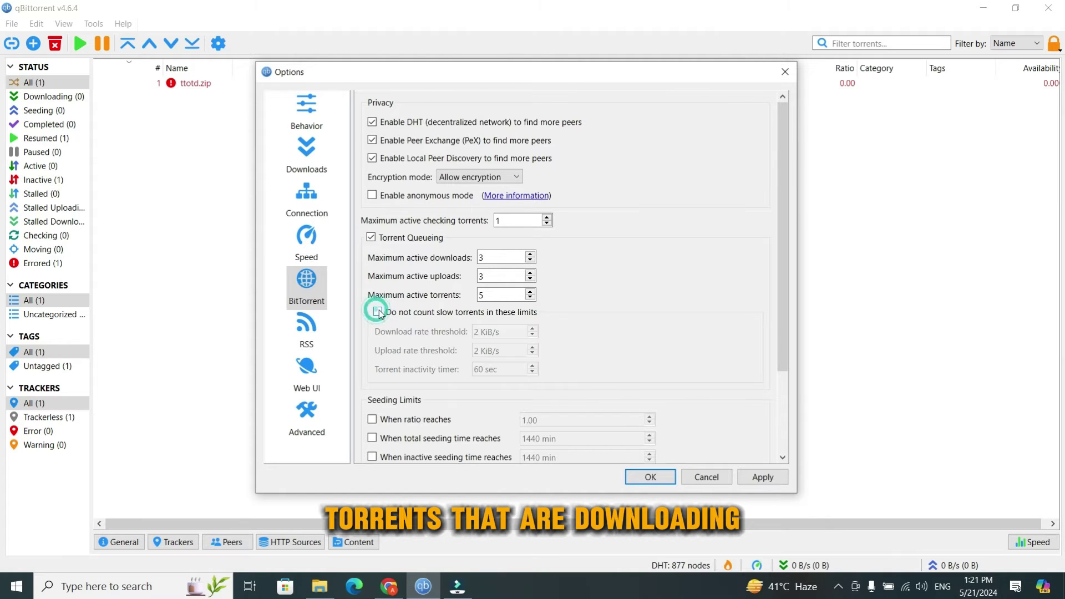
{"action": "left_click", "coordinate": [377, 312]}
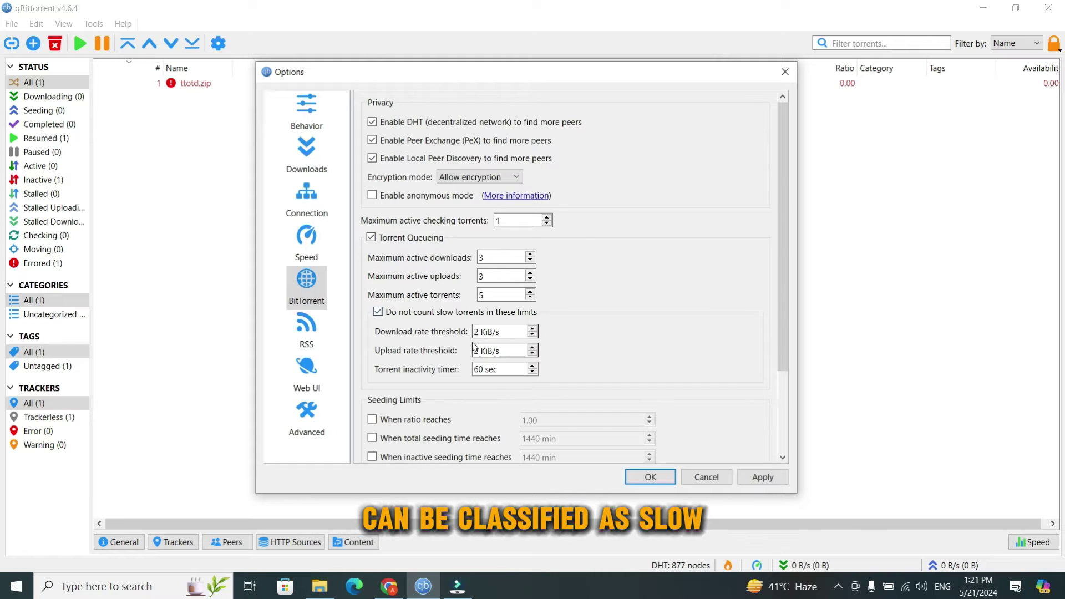
{"action": "key", "text": "BackSpace"}
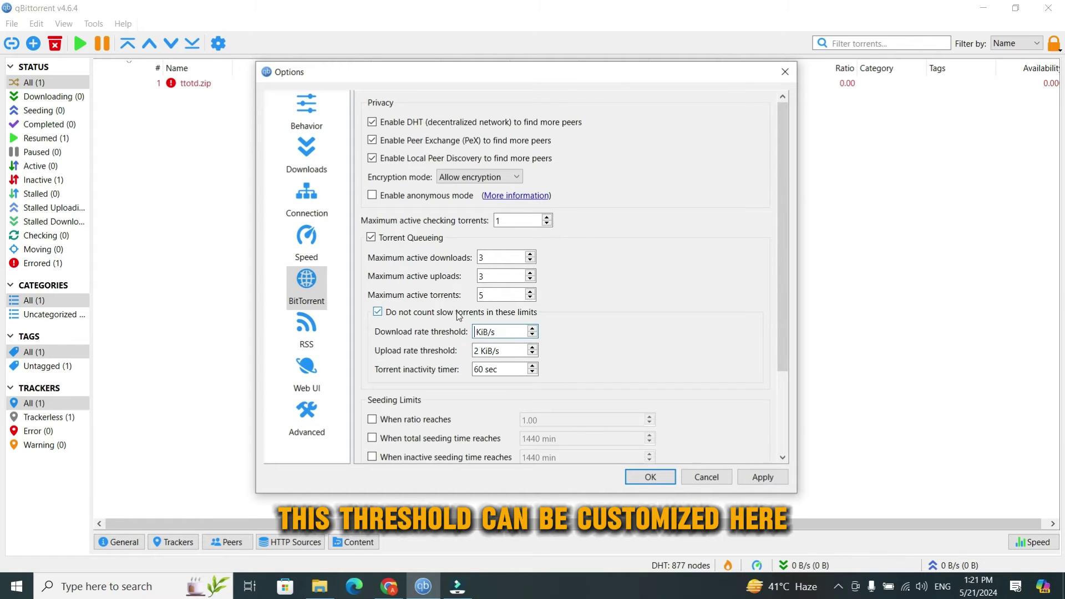
{"action": "type", "text": "10"}
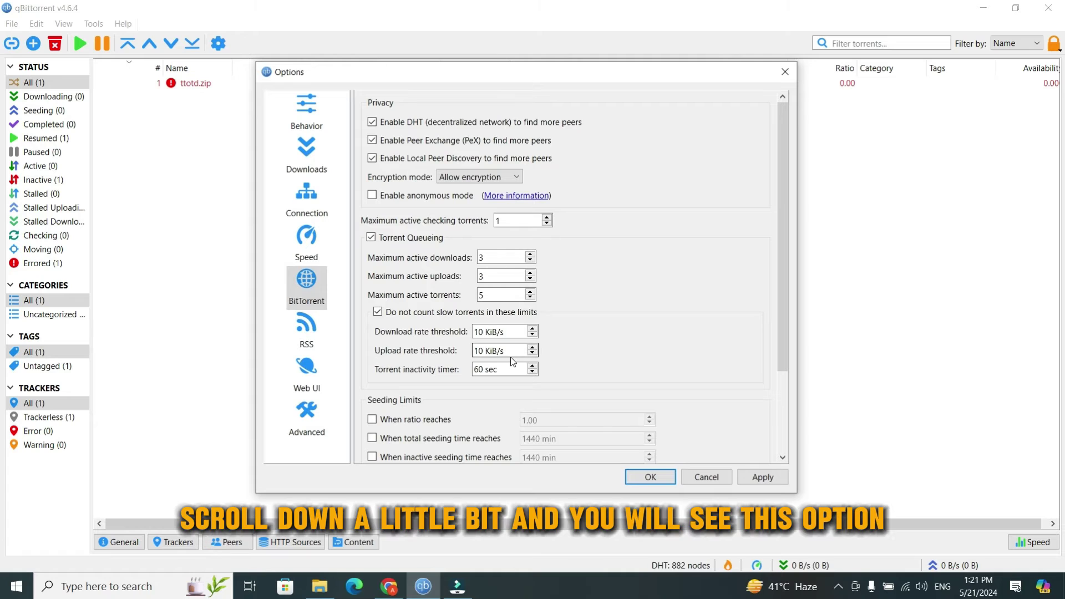
{"action": "scroll", "coordinate": [511, 357], "scroll_direction": "down", "scroll_amount": 3}
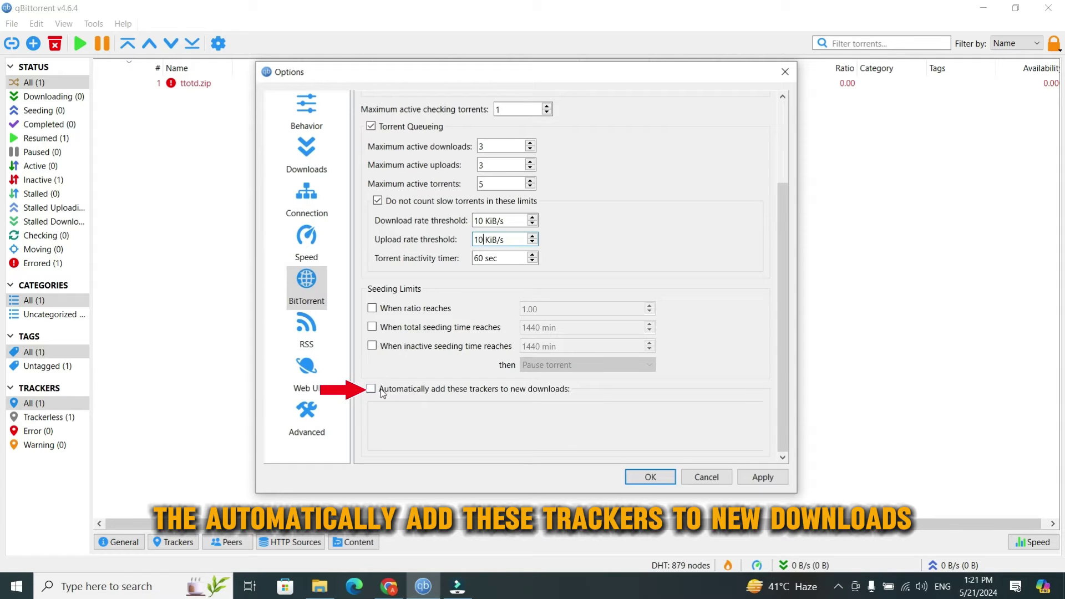
Tick 'Automatically add these trackers to new downloads', leaving the tracker box ready for input
{"action": "left_click", "coordinate": [469, 391]}
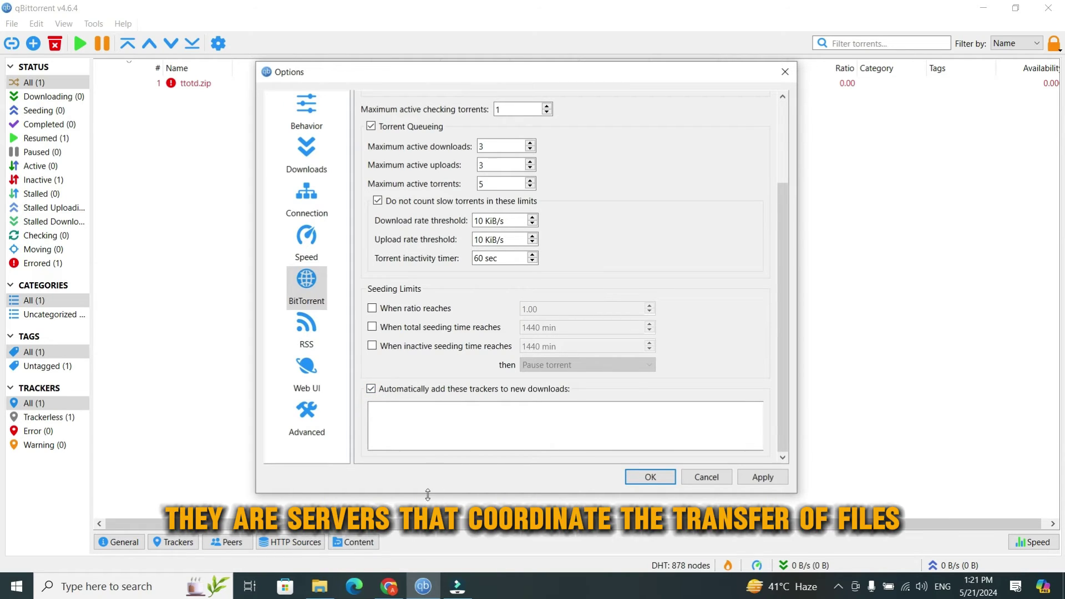
{"action": "left_click", "coordinate": [443, 410]}
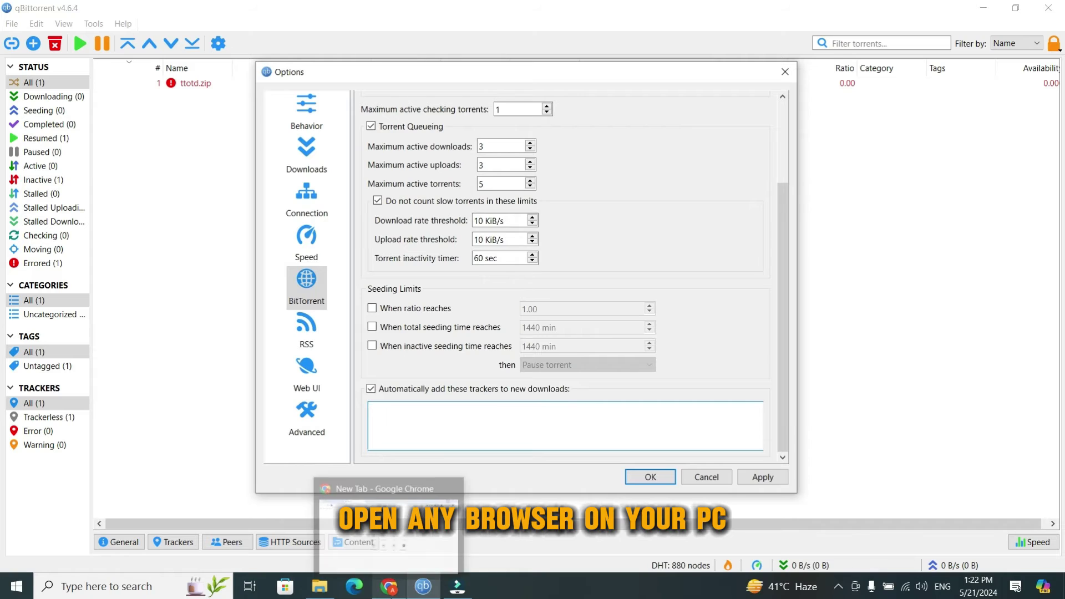
Search for 'torrent tracker list' in Chrome
{"action": "left_click", "coordinate": [388, 586]}
{"action": "left_click", "coordinate": [292, 51]}
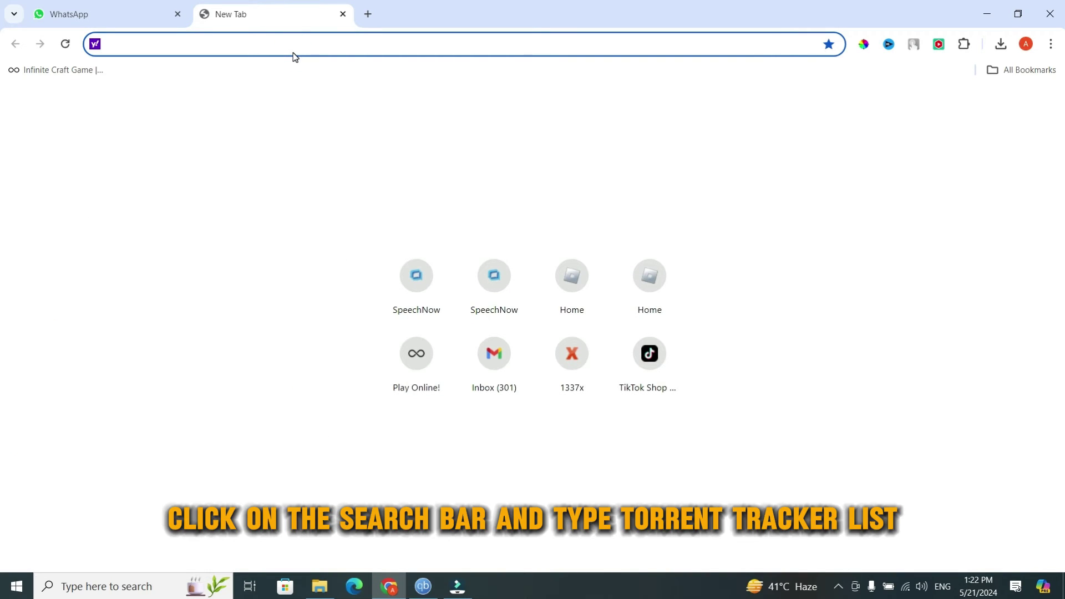
{"action": "left_click", "coordinate": [305, 40]}
{"action": "type", "text": "torren"}
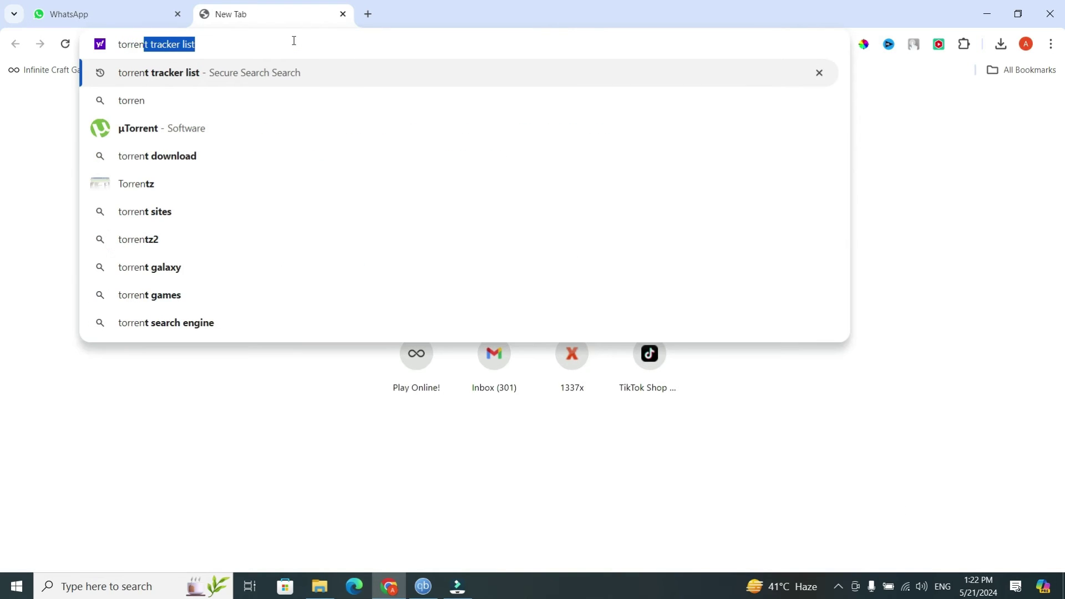
{"action": "type", "text": "t tracker list"}
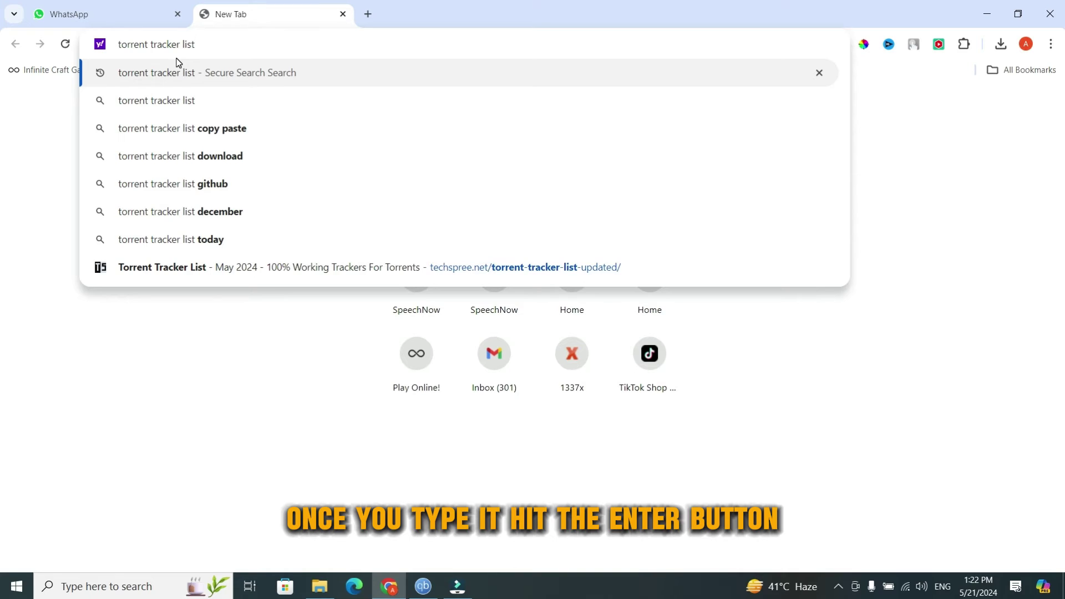
{"action": "key", "text": "Return"}
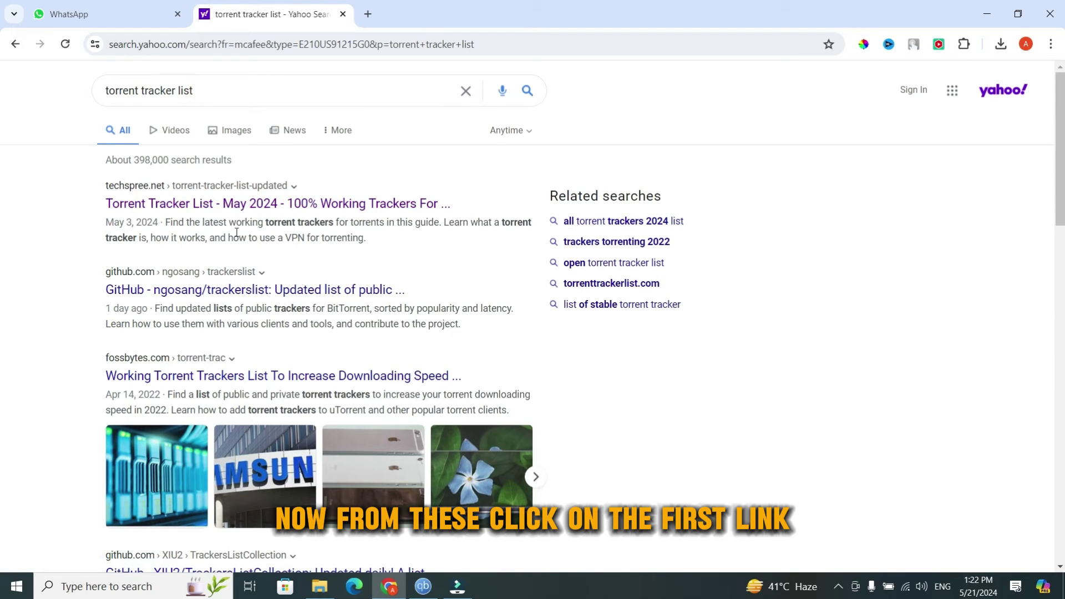
Open the techspree.net tracker list and copy all of its tracker URLs
{"action": "left_click", "coordinate": [179, 203]}
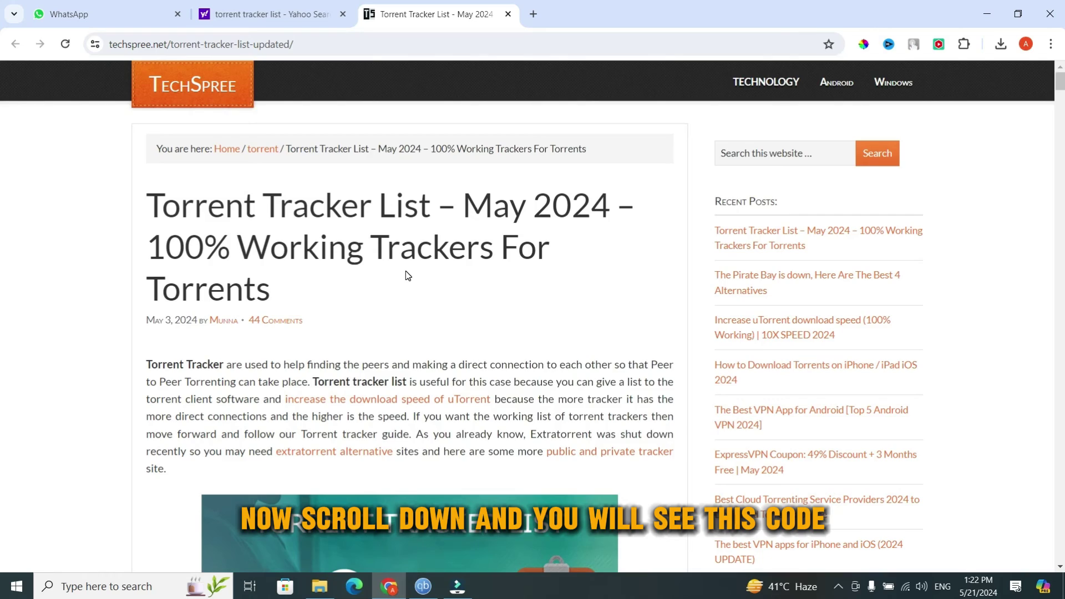
{"action": "scroll", "coordinate": [408, 274], "scroll_direction": "down", "scroll_amount": 20}
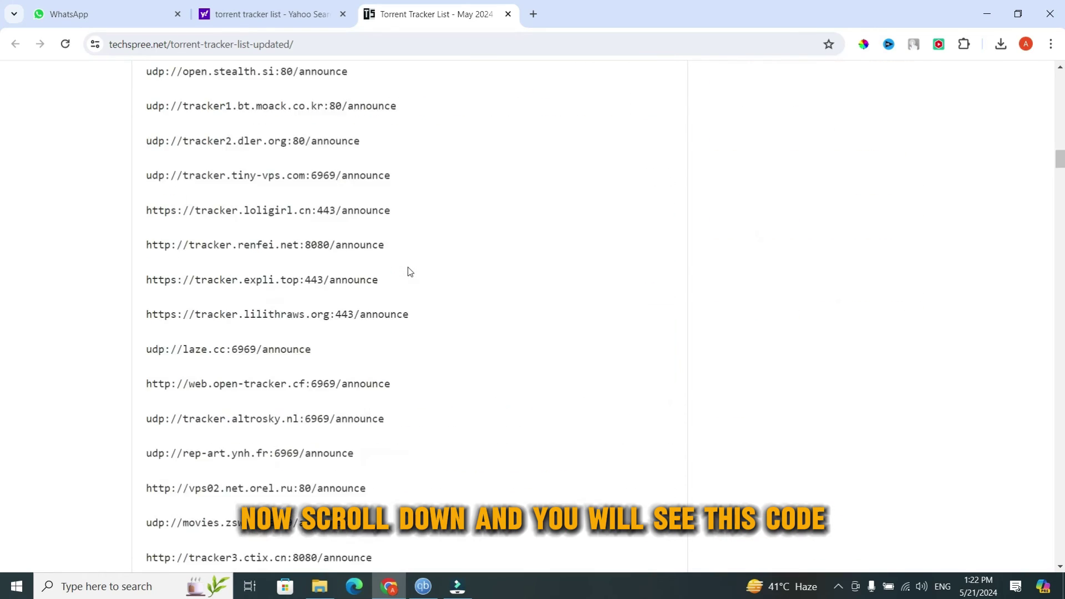
{"action": "scroll", "coordinate": [409, 271], "scroll_direction": "up", "scroll_amount": 5}
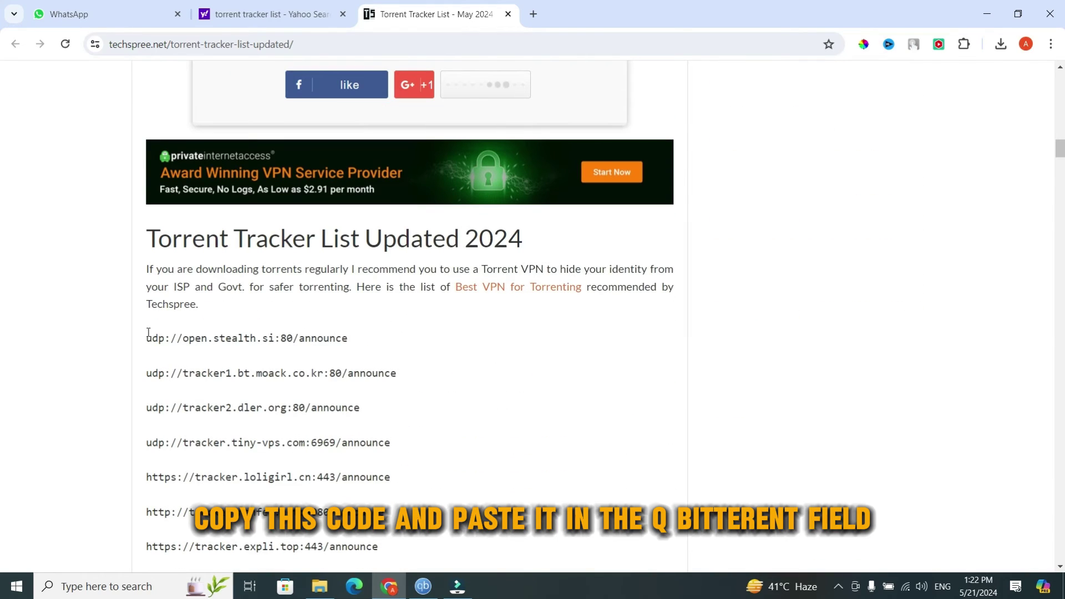
{"action": "left_click_drag", "start_coordinate": [148, 336], "coordinate": [388, 513]}
{"action": "scroll", "coordinate": [408, 311], "scroll_direction": "down", "scroll_amount": 15}
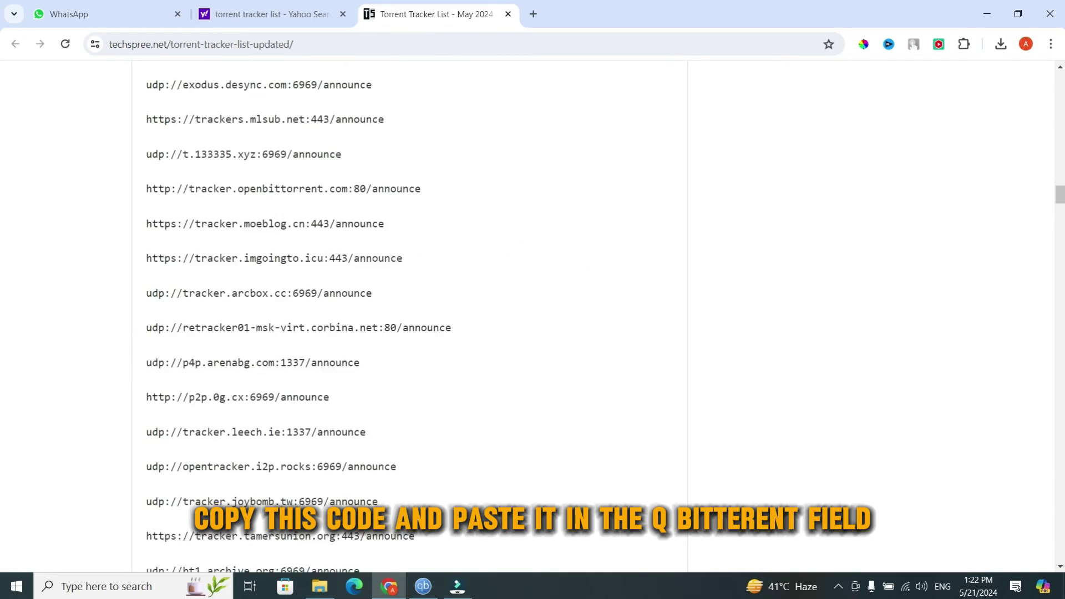
{"action": "left_click_drag", "start_coordinate": [302, 593], "coordinate": [511, 465]}
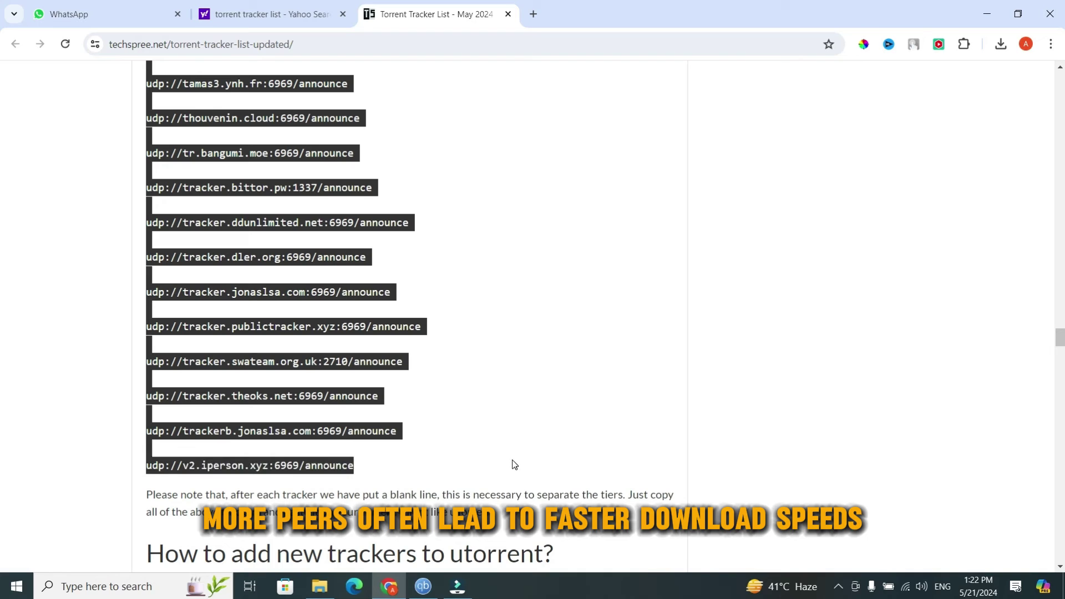
{"action": "right_click", "coordinate": [311, 307]}
{"action": "left_click", "coordinate": [341, 302]}
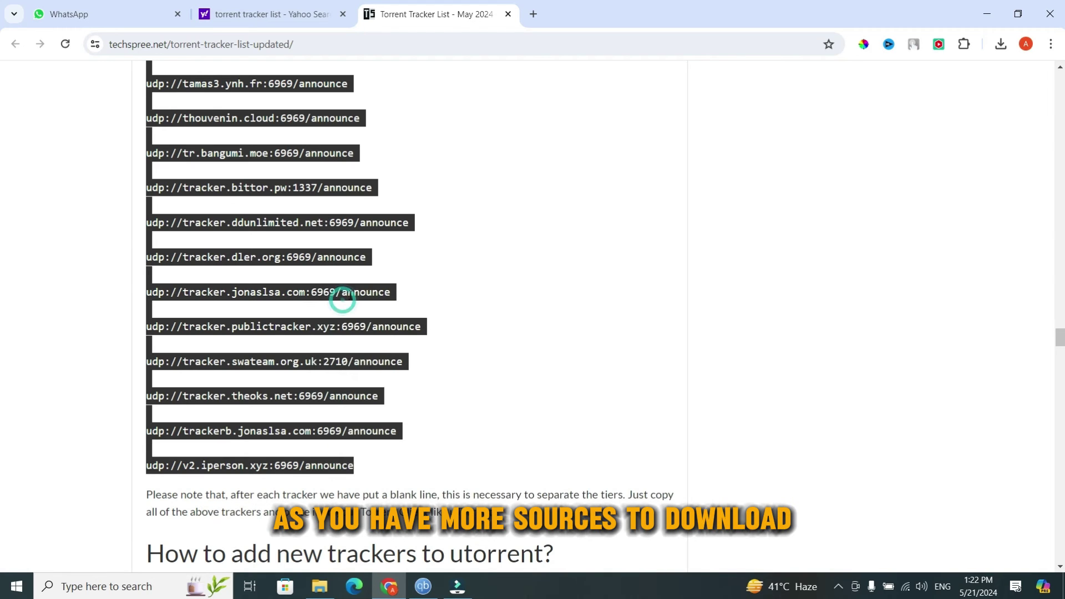
{"action": "left_click", "coordinate": [465, 284]}
Paste the copied tracker addresses into qBittorrent's auto-add tracker box
{"action": "left_click", "coordinate": [423, 583]}
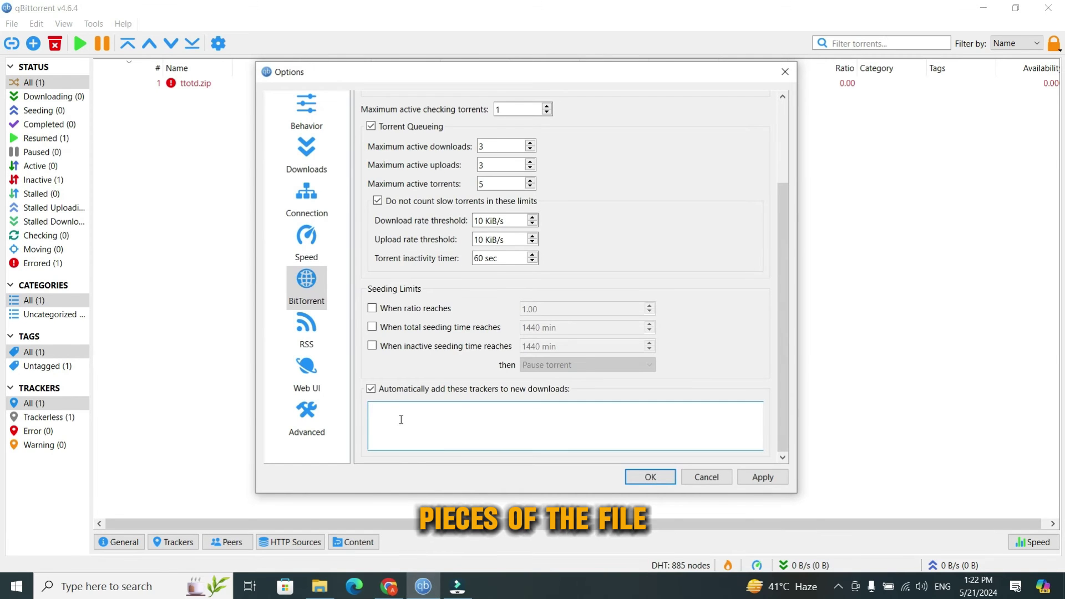
{"action": "right_click", "coordinate": [382, 404]}
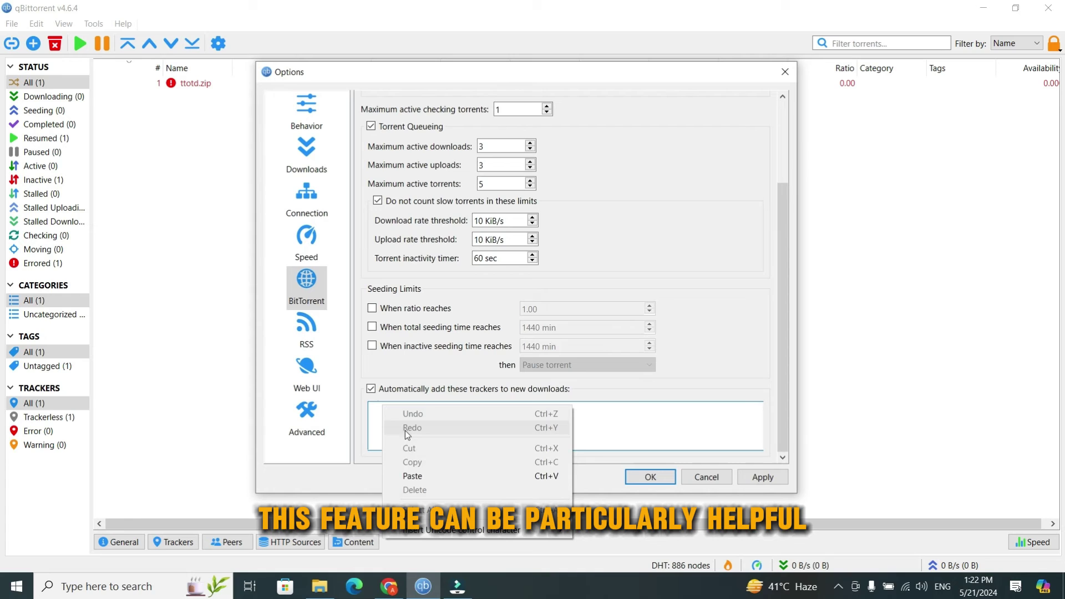
{"action": "left_click", "coordinate": [420, 470]}
Review the pasted tracker list and apply it
{"action": "left_click_drag", "start_coordinate": [757, 433], "coordinate": [762, 459]}
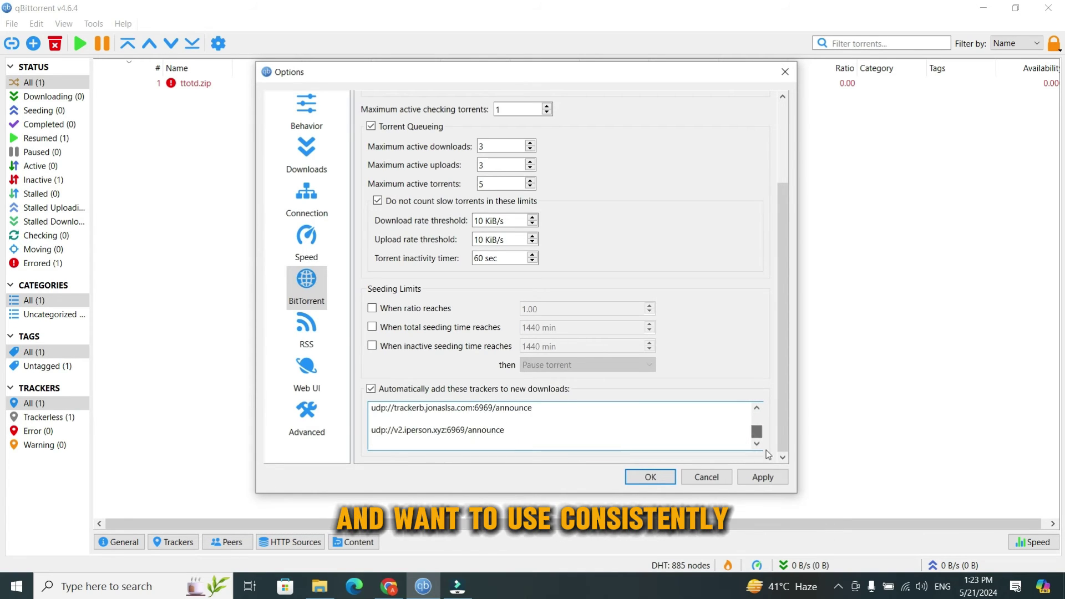
{"action": "left_click", "coordinate": [756, 408]}
{"action": "left_click", "coordinate": [757, 408]}
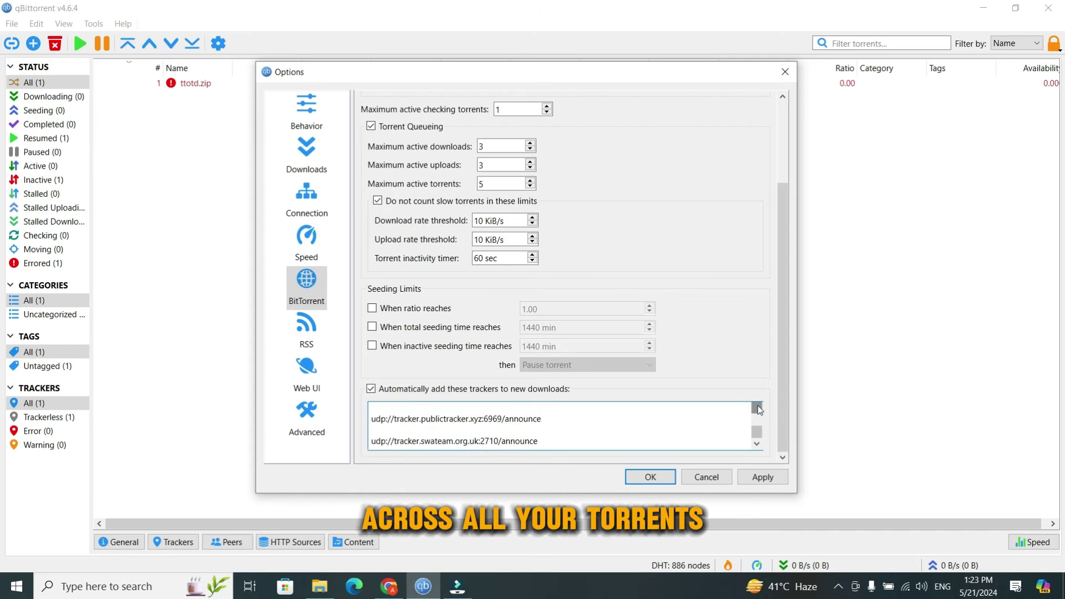
{"action": "left_click", "coordinate": [757, 408]}
{"action": "left_click", "coordinate": [758, 408]}
{"action": "scroll", "coordinate": [697, 427], "scroll_direction": "up", "scroll_amount": 6}
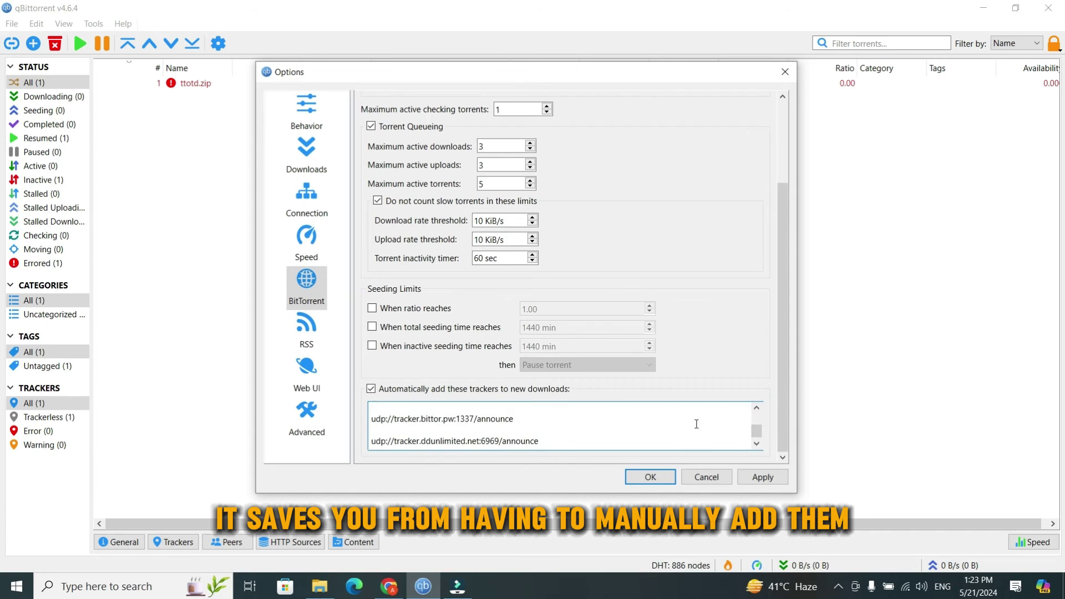
{"action": "scroll", "coordinate": [693, 436], "scroll_direction": "up", "scroll_amount": 5}
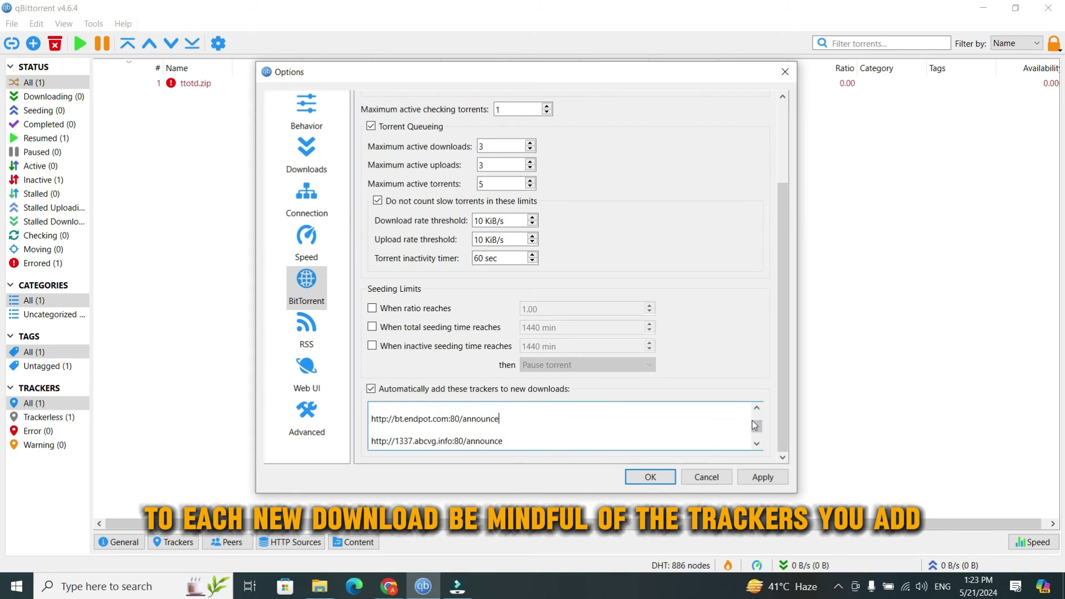
{"action": "scroll", "coordinate": [749, 421], "scroll_direction": "up", "scroll_amount": 3}
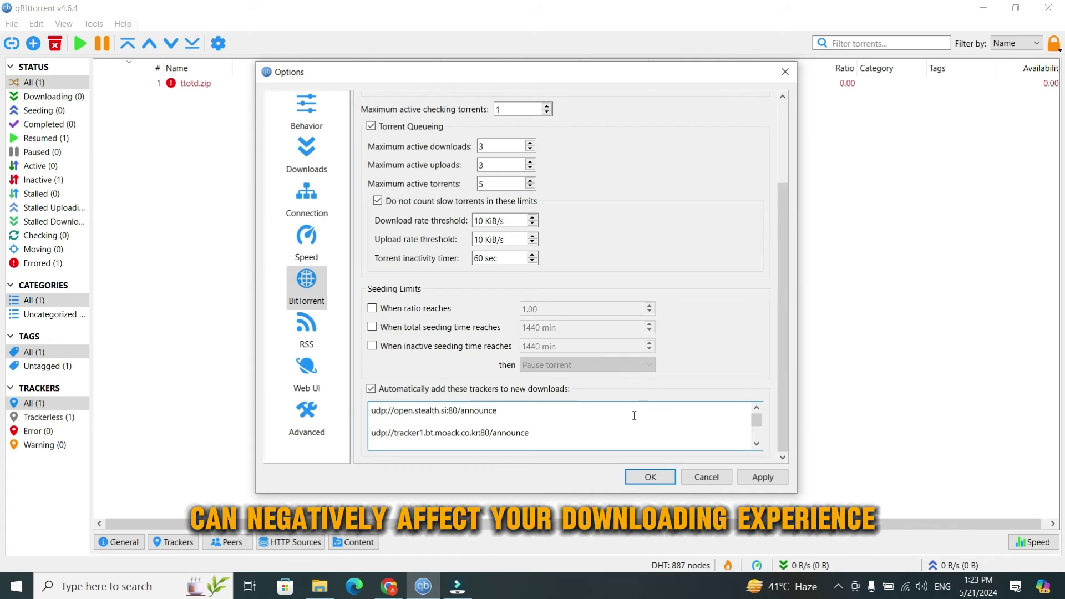
{"action": "scroll", "coordinate": [633, 415], "scroll_direction": "up", "scroll_amount": 2}
{"action": "scroll", "coordinate": [668, 388], "scroll_direction": "down", "scroll_amount": 2}
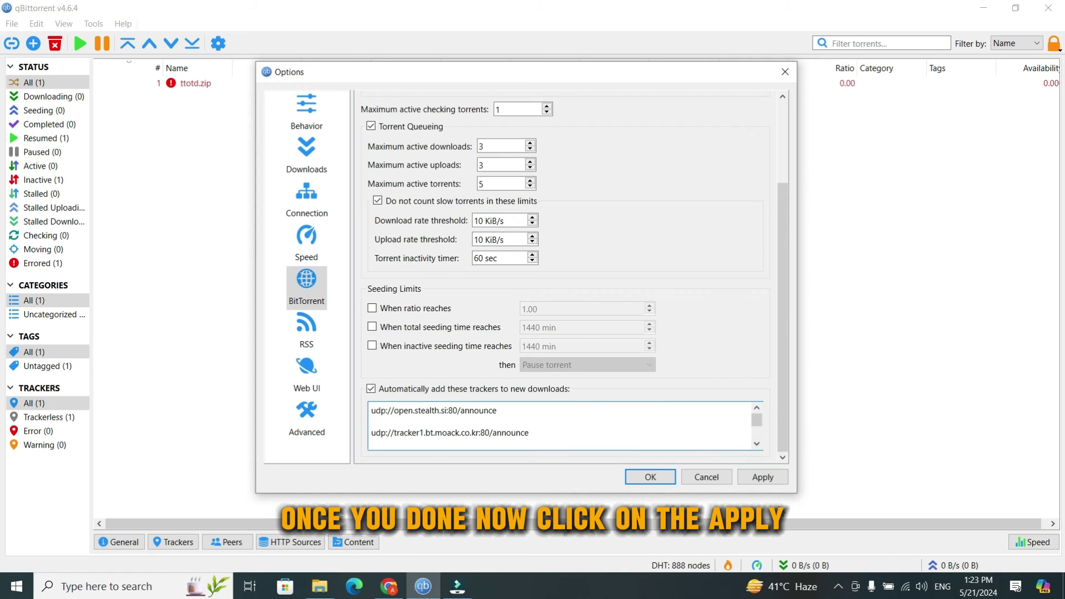
{"action": "left_click", "coordinate": [763, 476]}
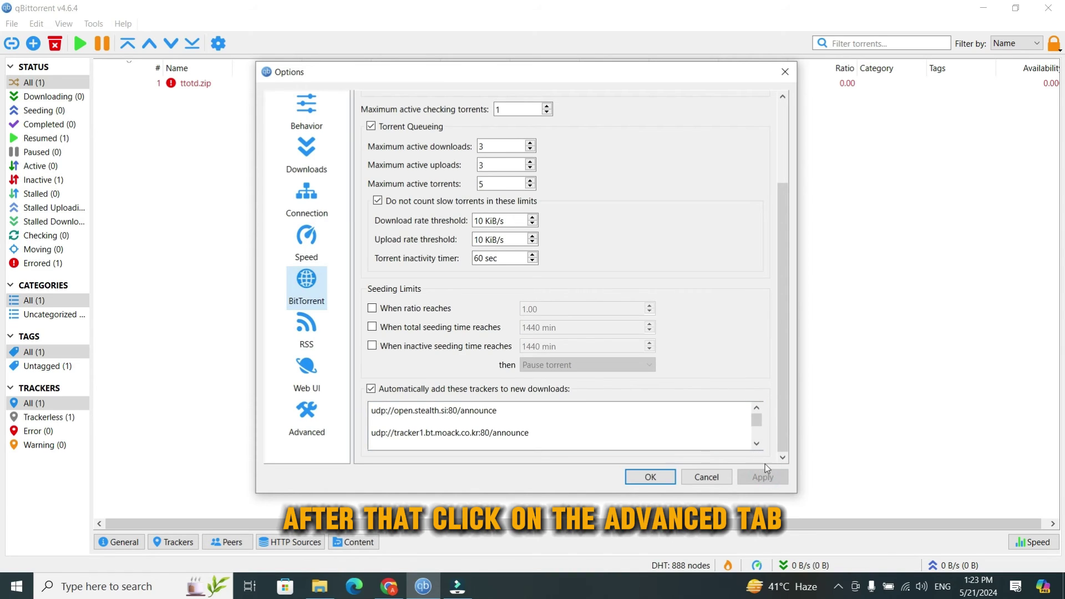
On the Advanced page, replace Max concurrent HTTP announces 50 with 300 and apply
{"action": "left_click", "coordinate": [318, 414]}
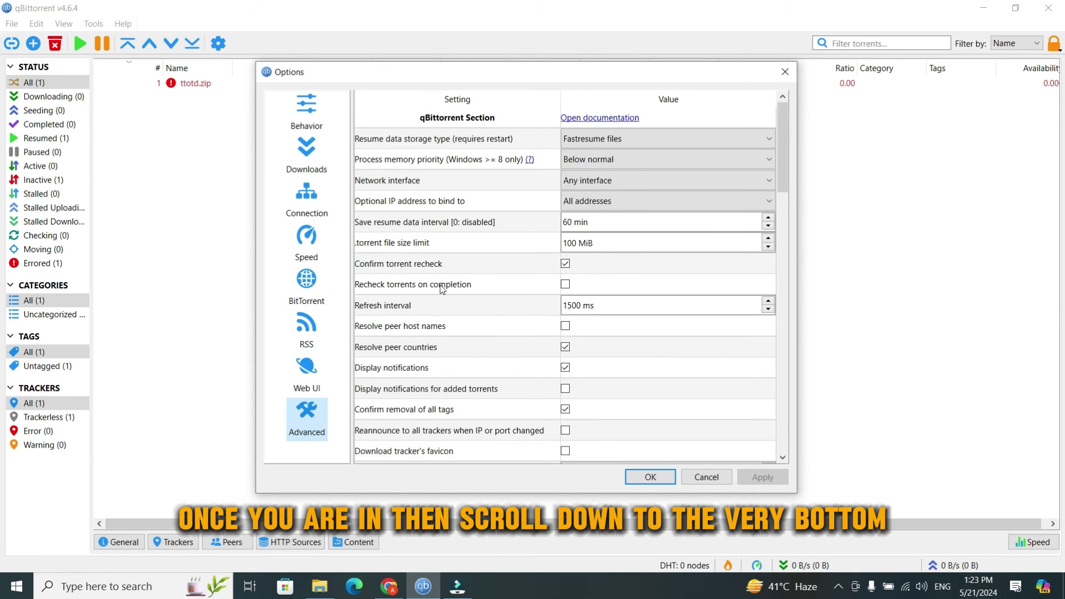
{"action": "scroll", "coordinate": [418, 212], "scroll_direction": "down", "scroll_amount": 20}
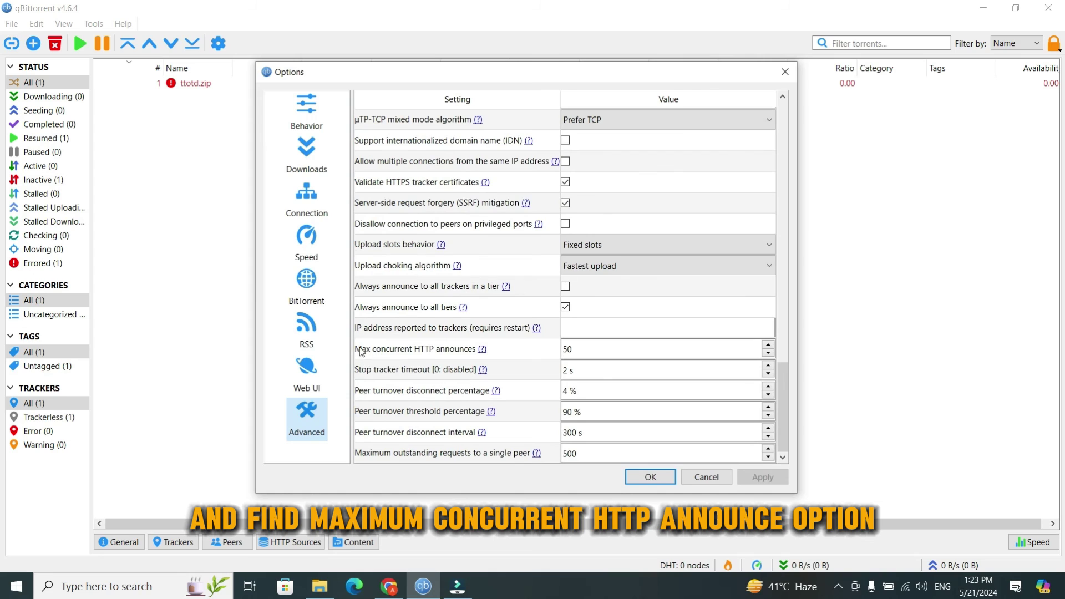
{"action": "left_click", "coordinate": [361, 351]}
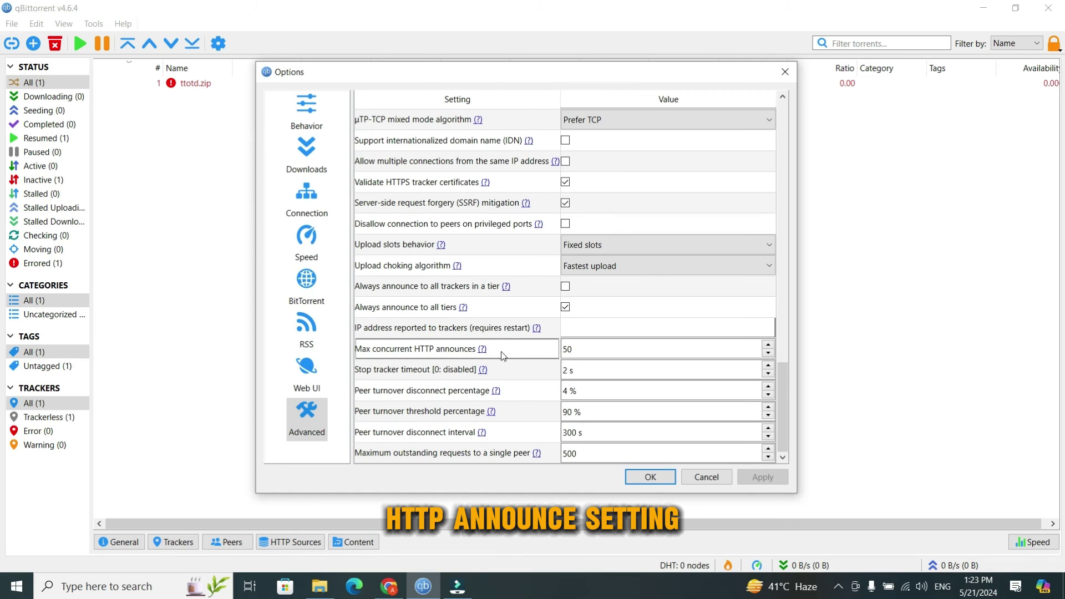
{"action": "left_click", "coordinate": [581, 346]}
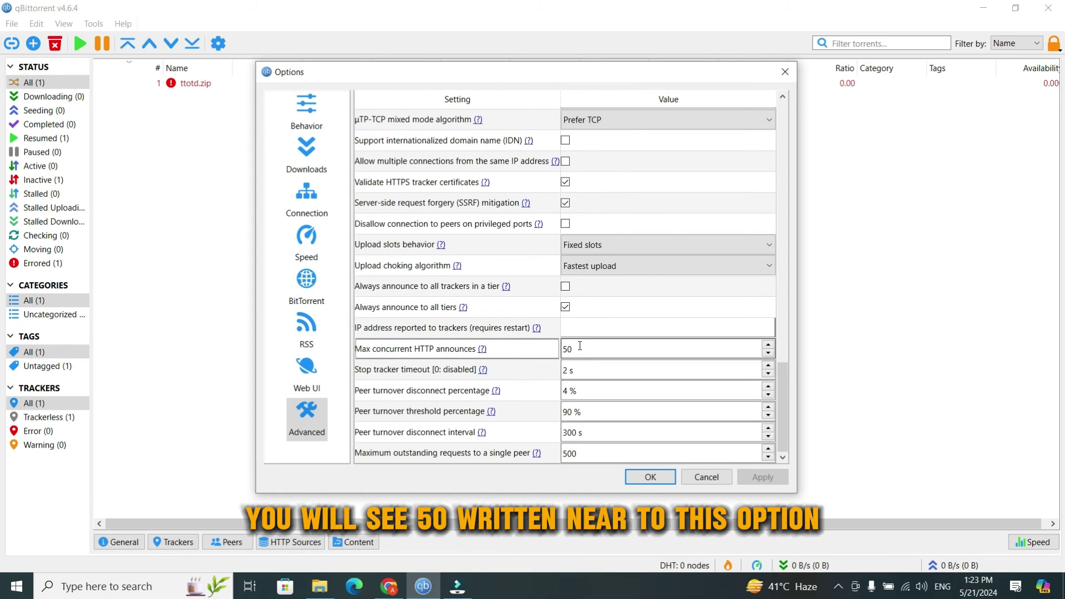
{"action": "left_click", "coordinate": [579, 348]}
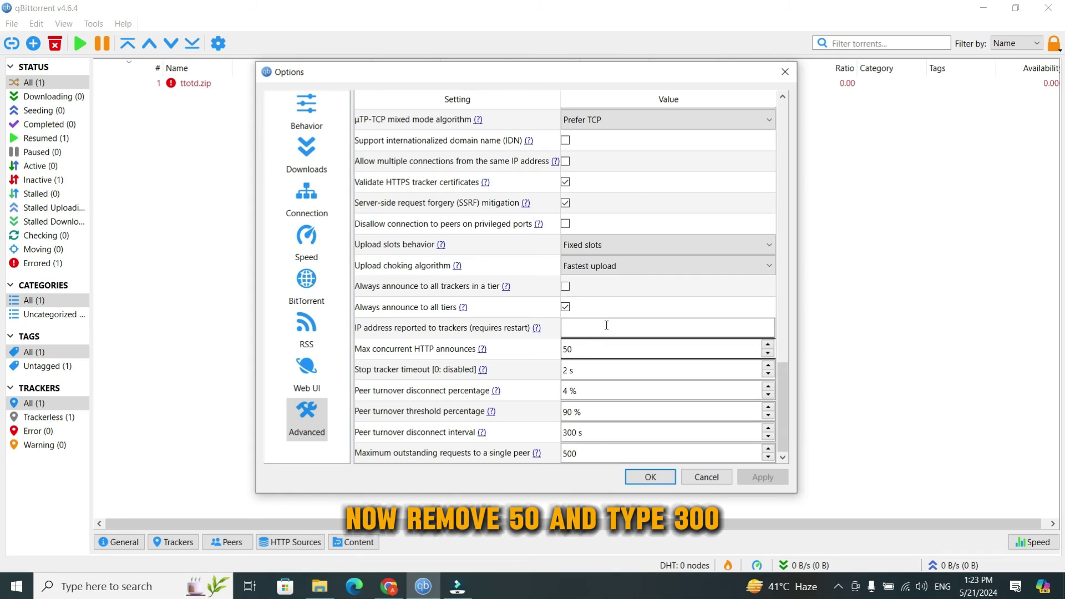
{"action": "key", "text": "BackSpace"}
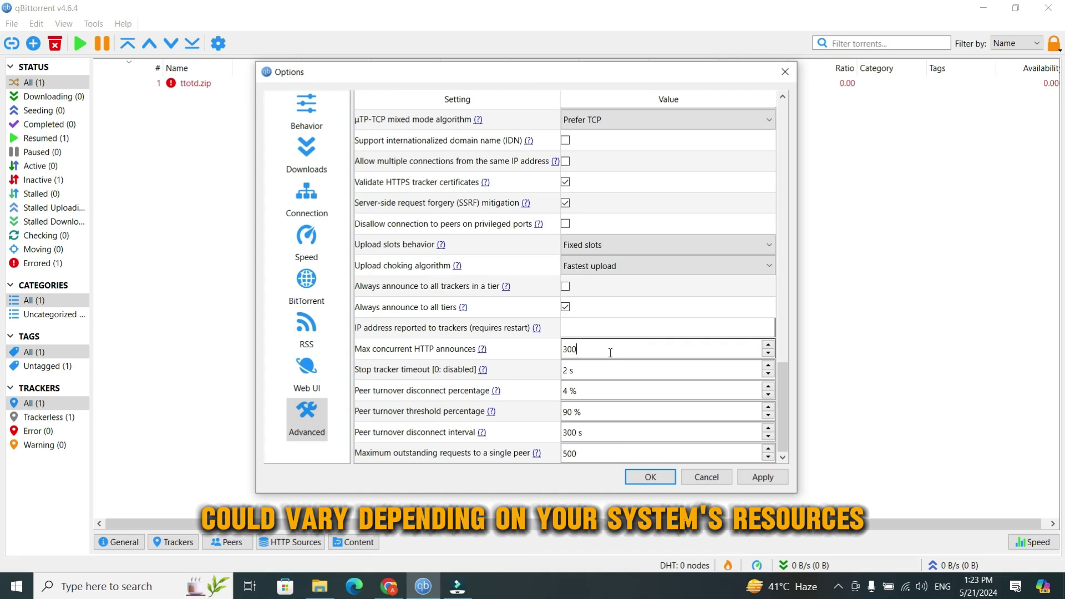
{"action": "left_click", "coordinate": [777, 482]}
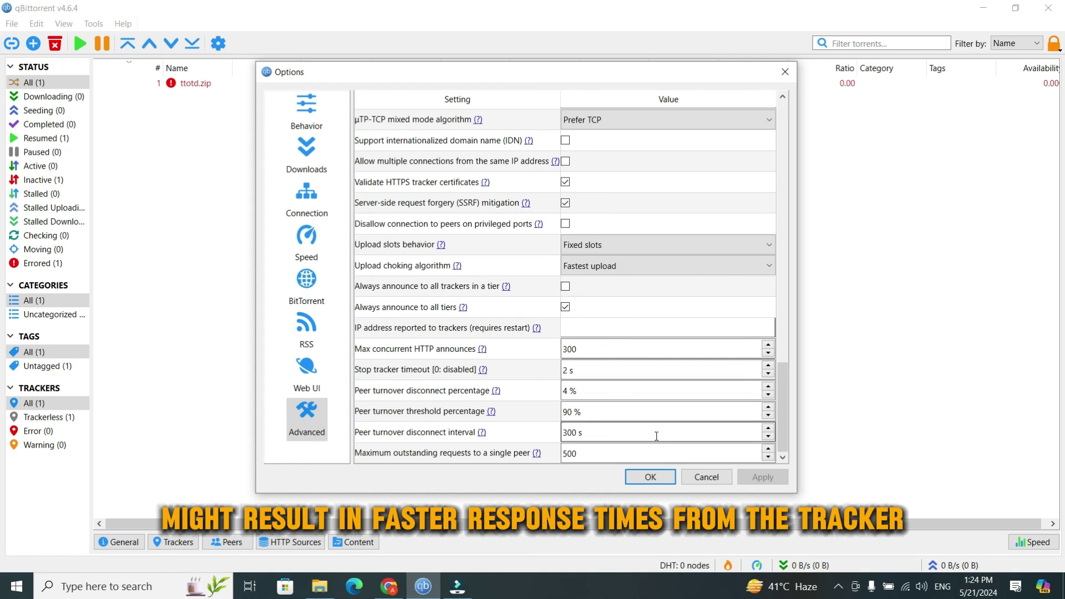
Close Options with OK, then minimize qBittorrent and Chrome to show the desktop
{"action": "left_click", "coordinate": [648, 478]}
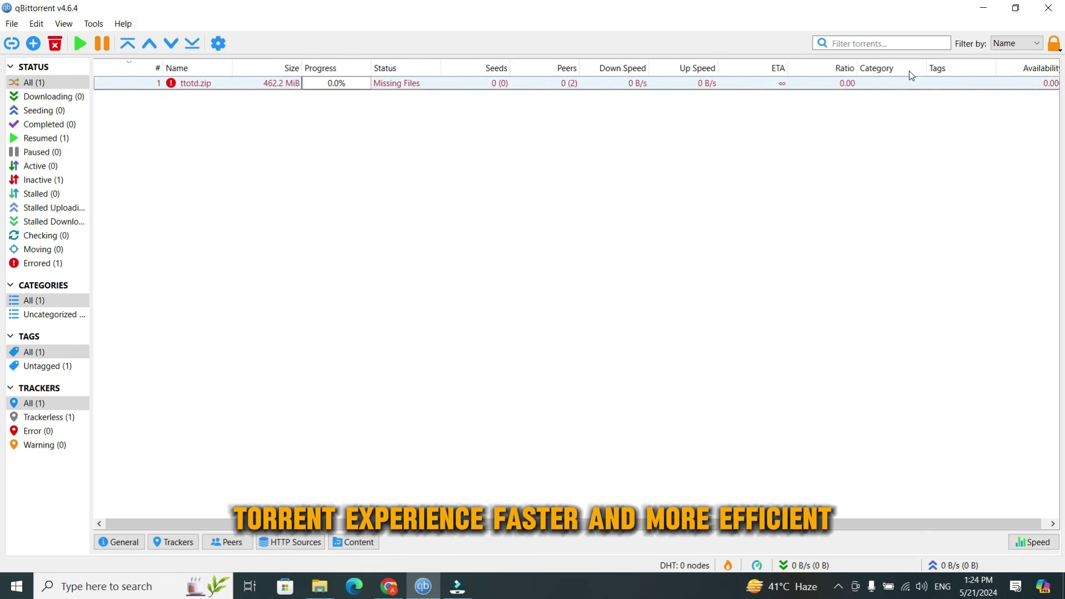
{"action": "left_click", "coordinate": [990, 9]}
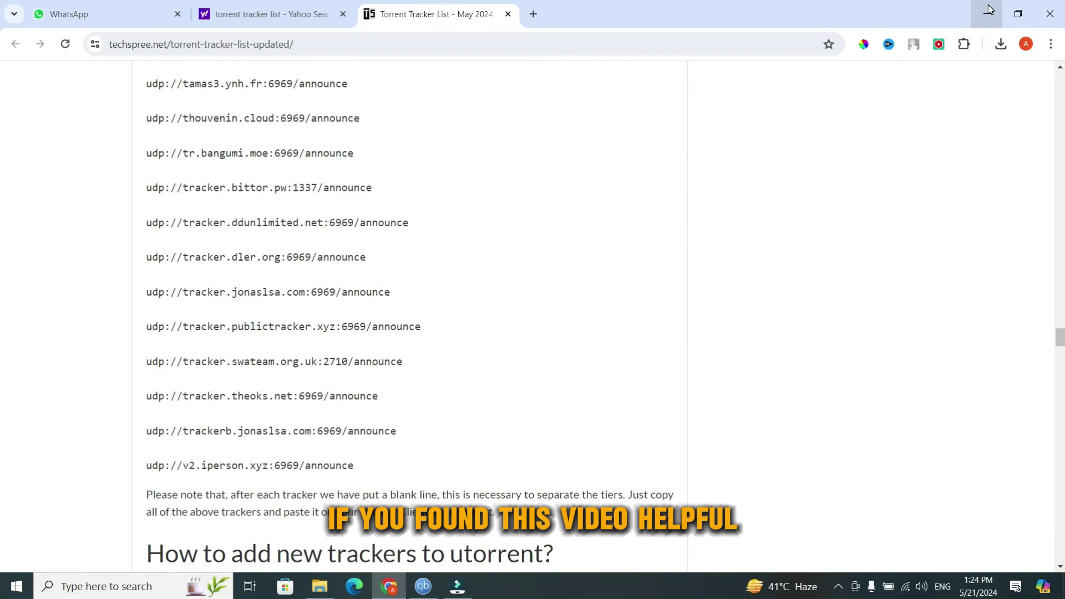
{"action": "left_click", "coordinate": [992, 8]}
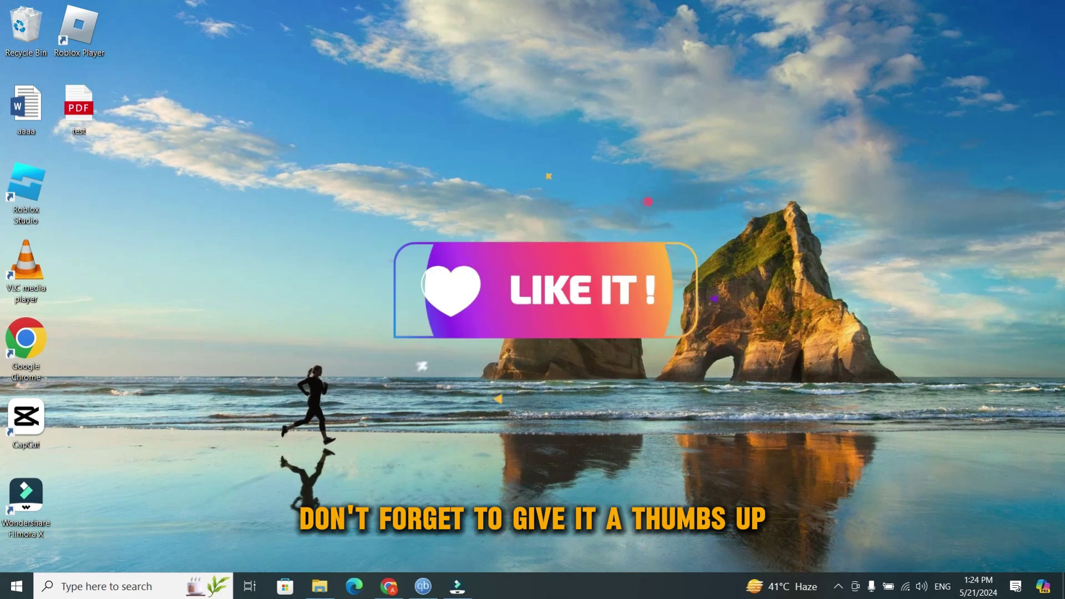